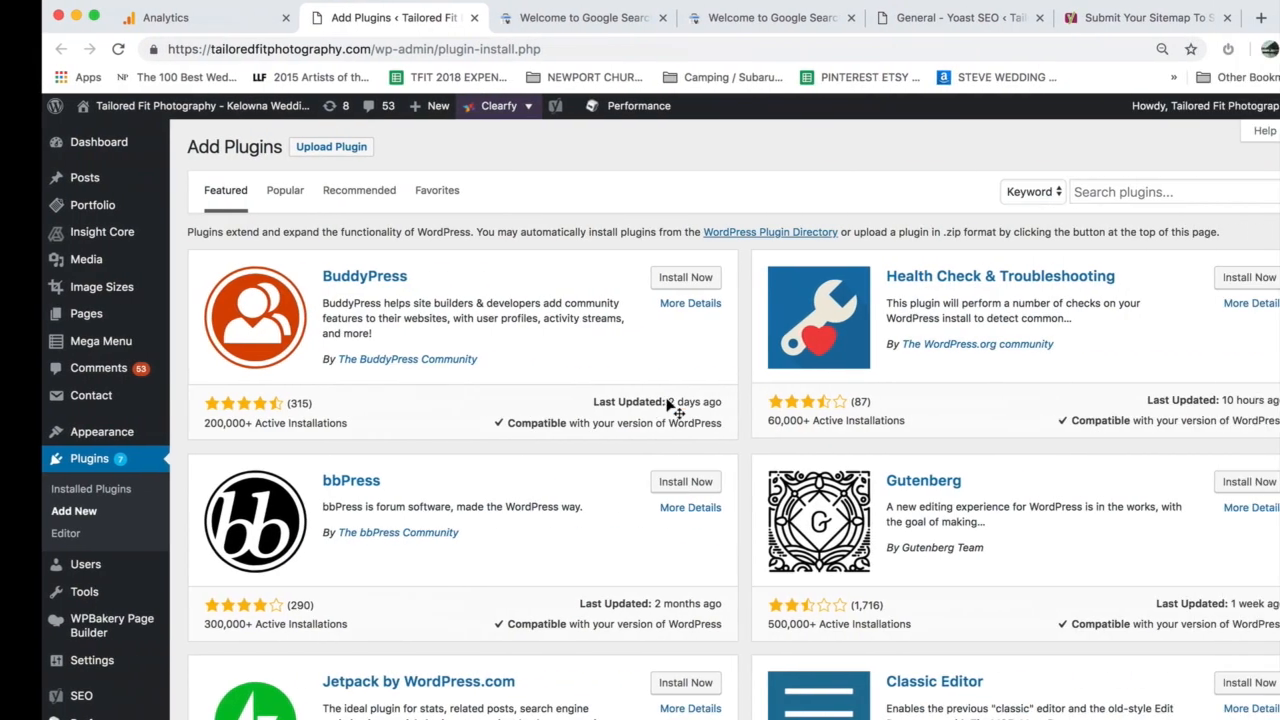
Search Google for "google analytics", open the Google Analytics site from the results and bring up its account menu
{"action": "left_click", "coordinate": [160, 17]}
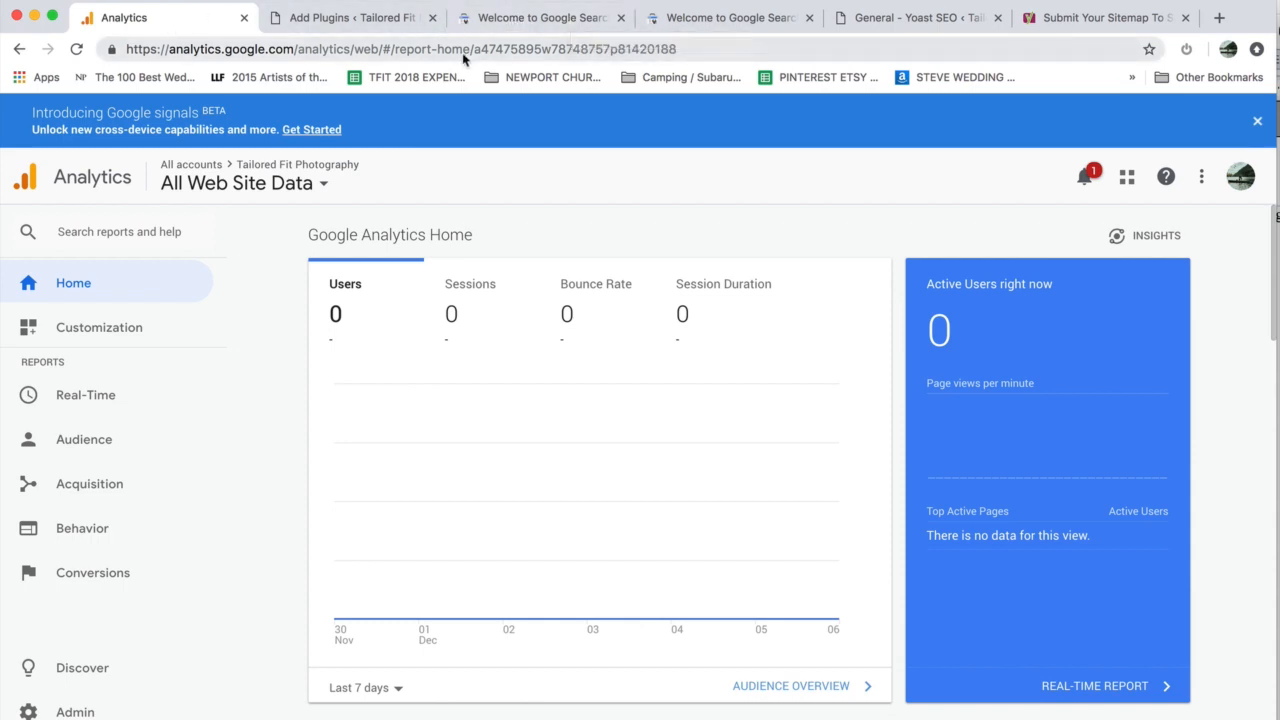
{"action": "left_click", "coordinate": [352, 17]}
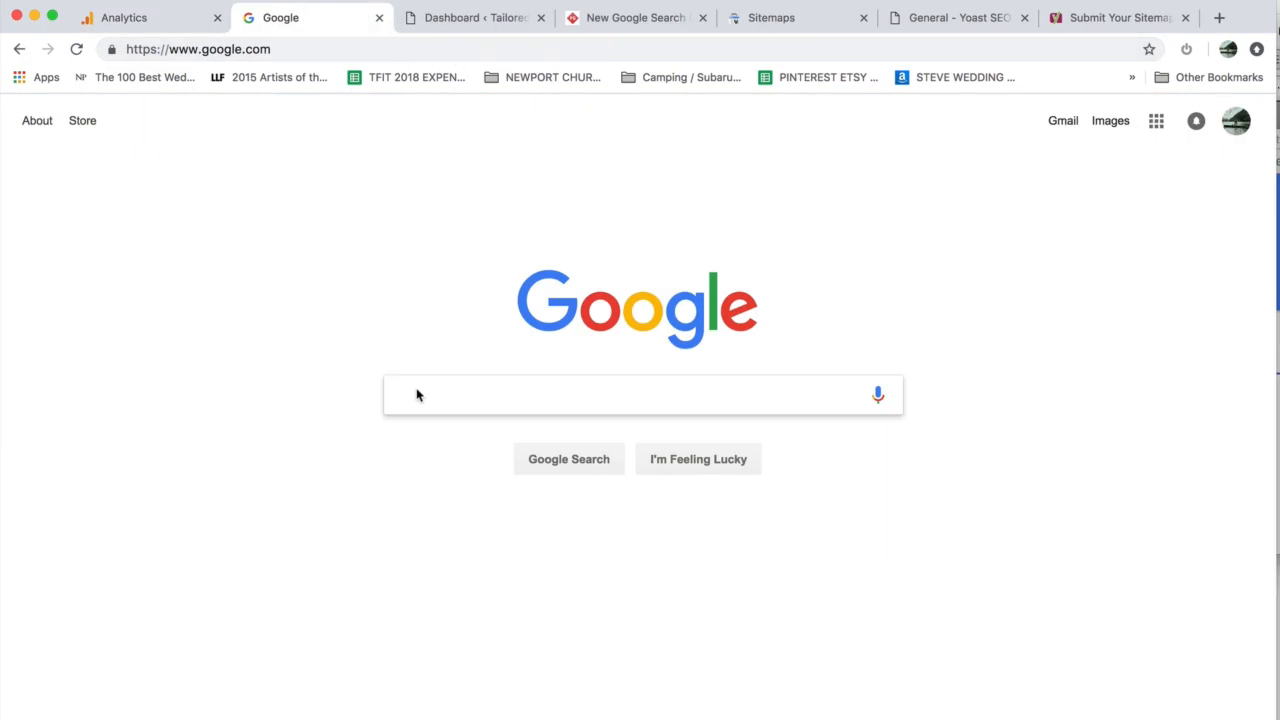
{"action": "type", "text": "g"}
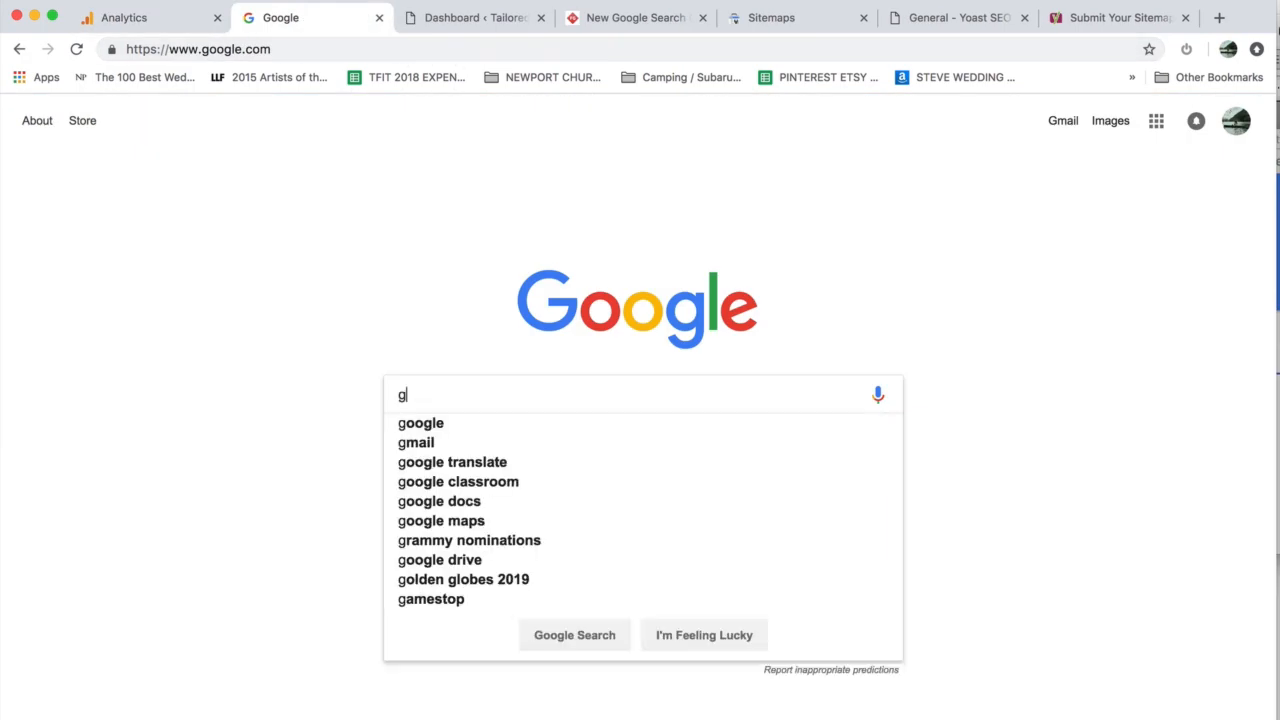
{"action": "type", "text": "oogle an"}
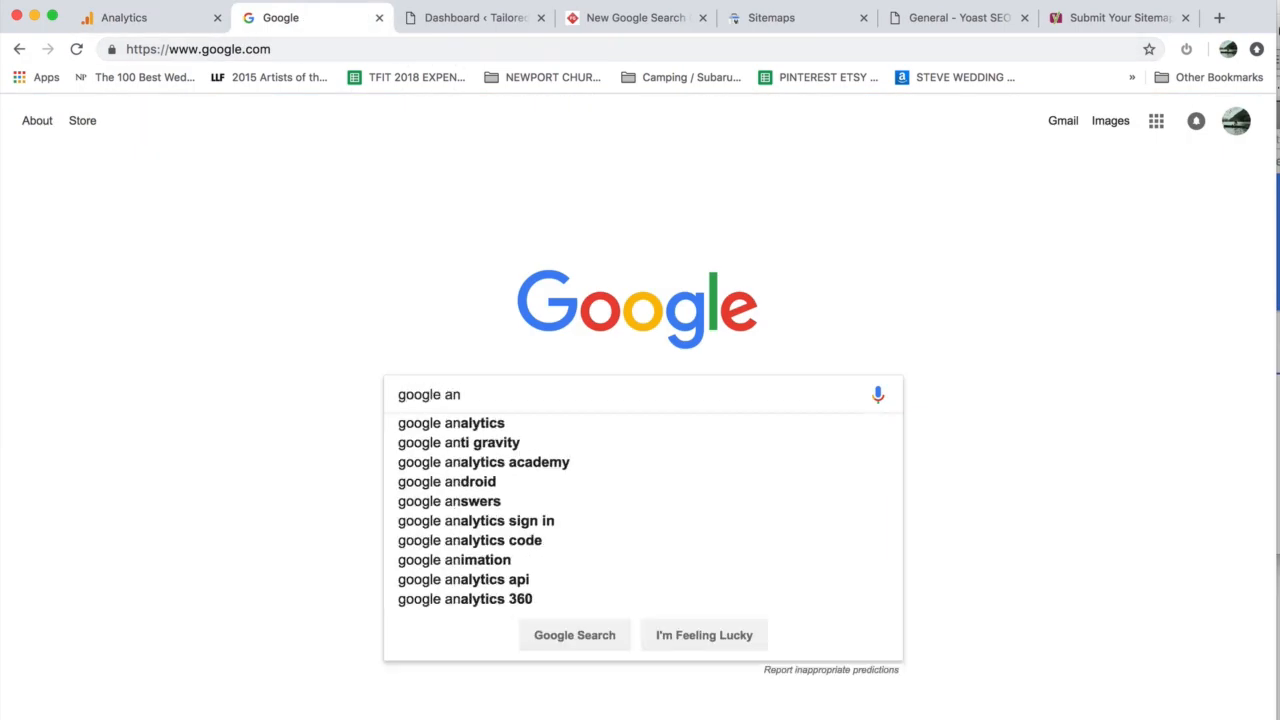
{"action": "type", "text": "alytics"}
{"action": "key", "text": "Return"}
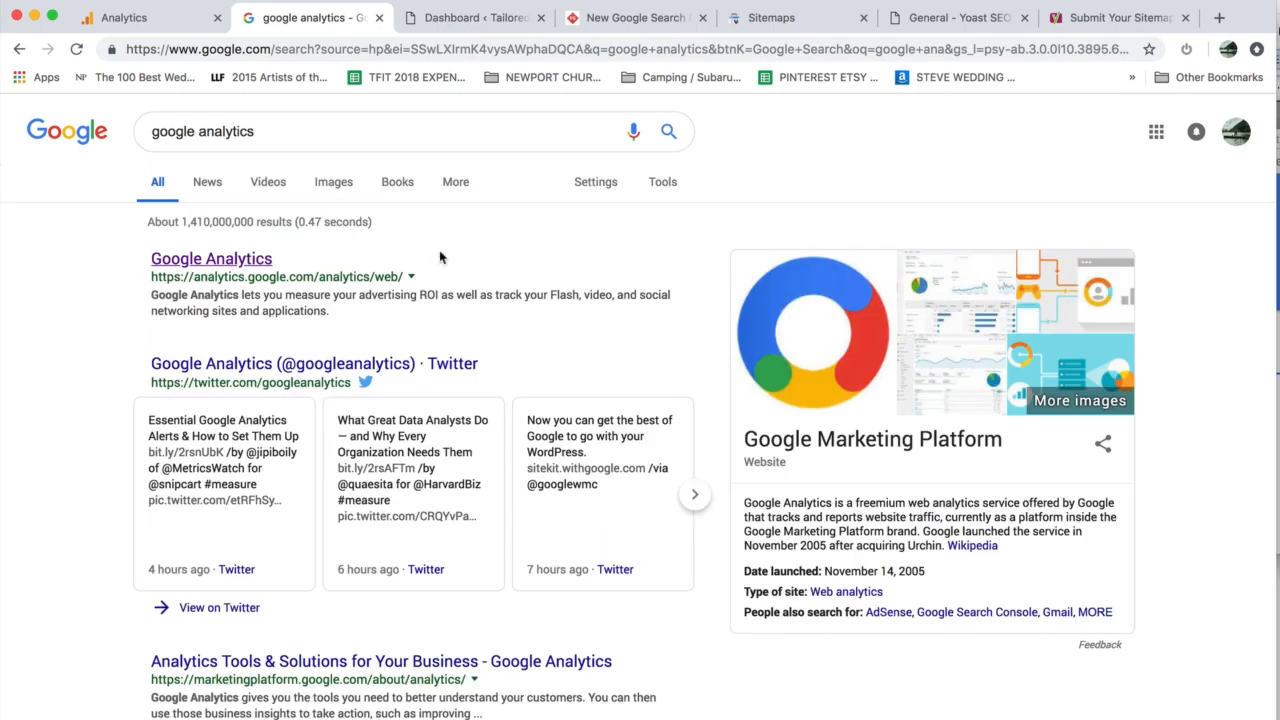
{"action": "left_click", "coordinate": [204, 262]}
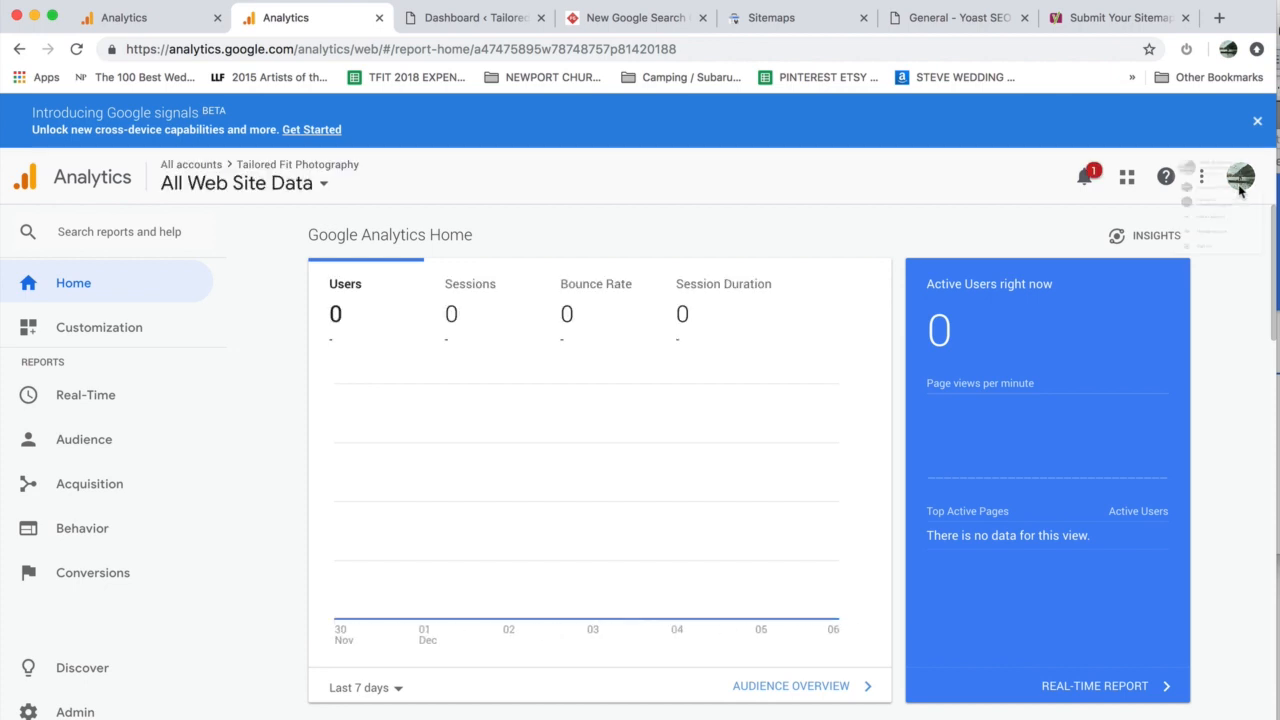
{"action": "left_click", "coordinate": [1240, 176]}
{"action": "left_click", "coordinate": [1083, 366]}
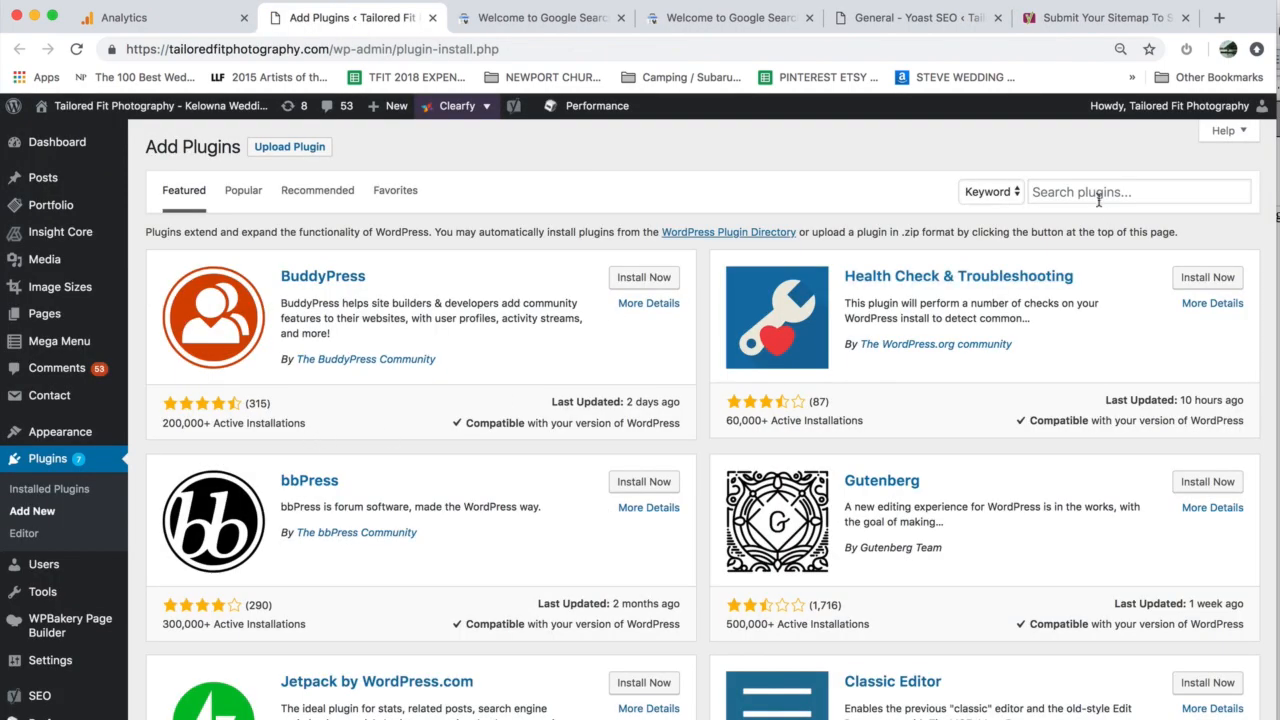
Search the WordPress plugin directory for "google analytics", and install and activate the Google Analytics plugin by ShareThis
{"action": "left_click", "coordinate": [1094, 192]}
{"action": "type", "text": "analytics"}
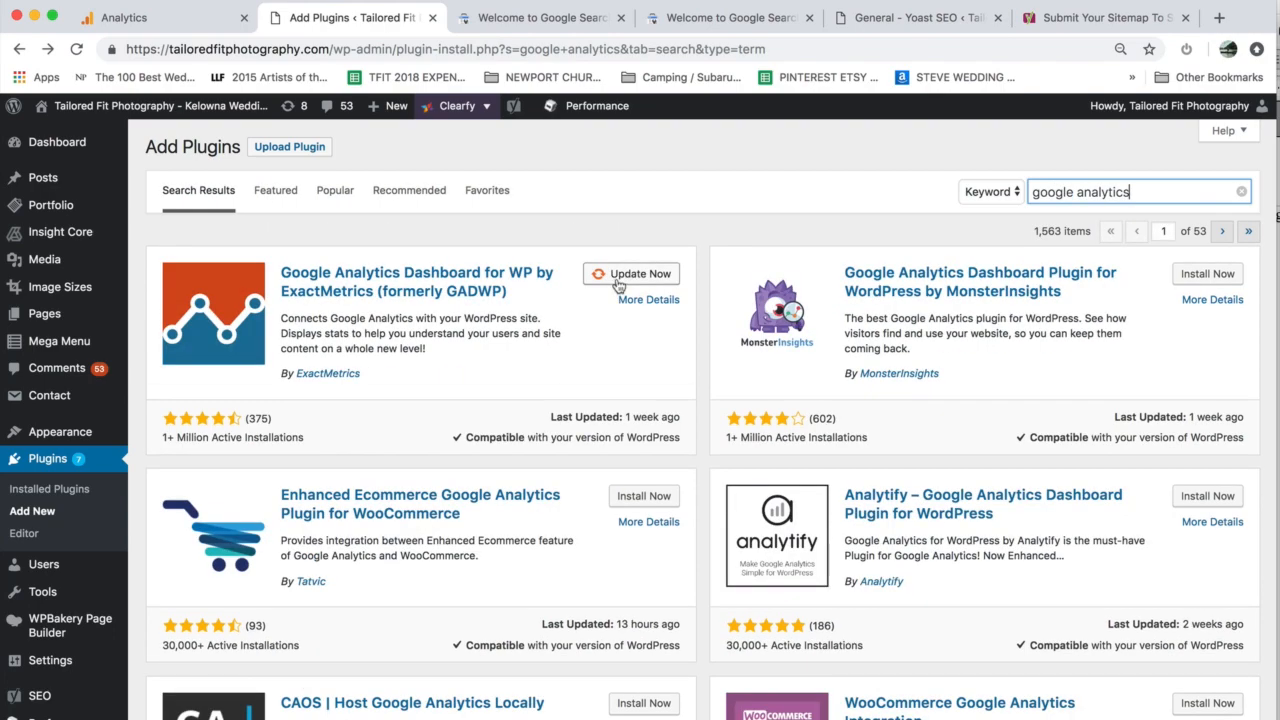
{"action": "scroll", "coordinate": [668, 348], "scroll_direction": "down", "scroll_amount": 8}
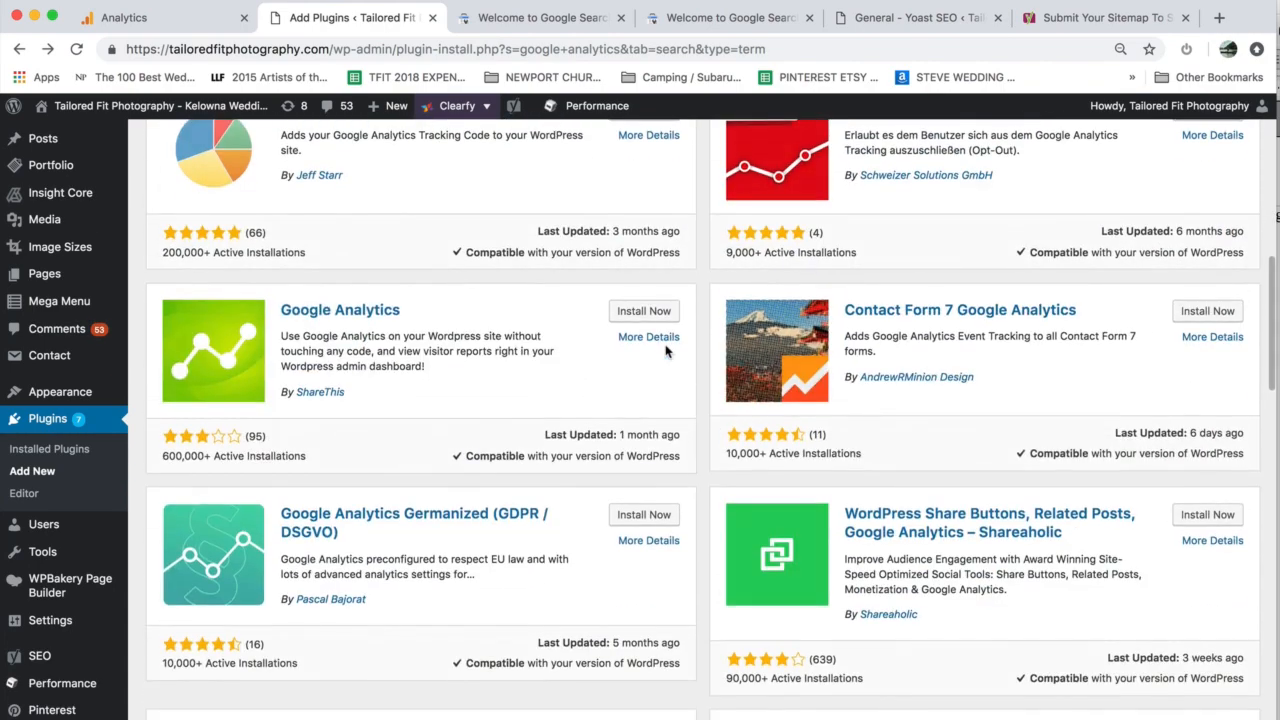
{"action": "scroll", "coordinate": [668, 348], "scroll_direction": "up", "scroll_amount": 3}
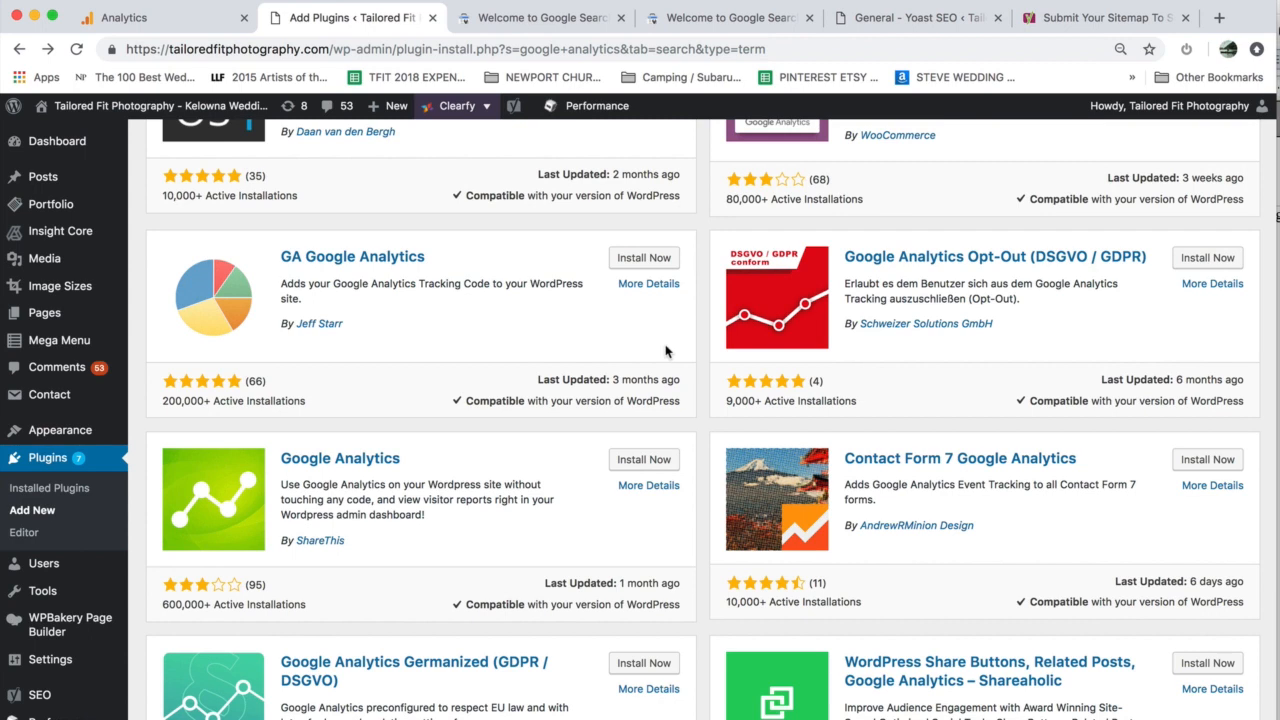
{"action": "scroll", "coordinate": [666, 351], "scroll_direction": "up", "scroll_amount": 1}
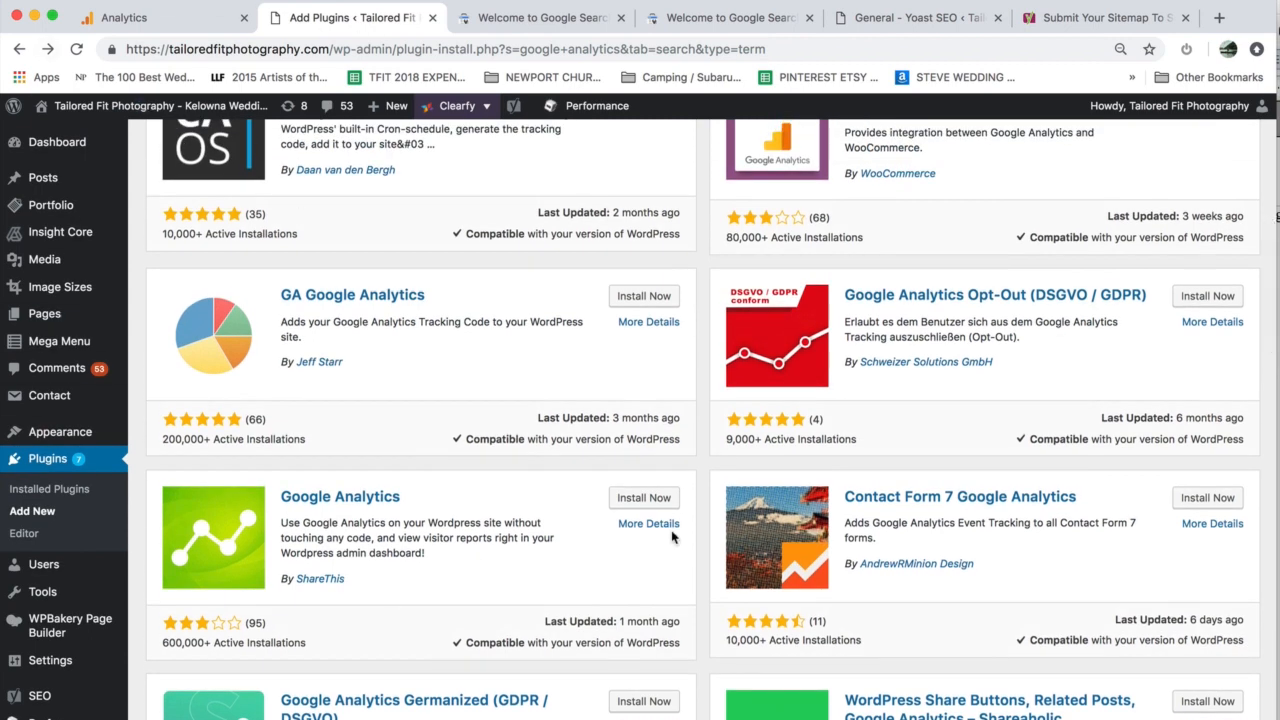
{"action": "scroll", "coordinate": [672, 537], "scroll_direction": "down", "scroll_amount": 4}
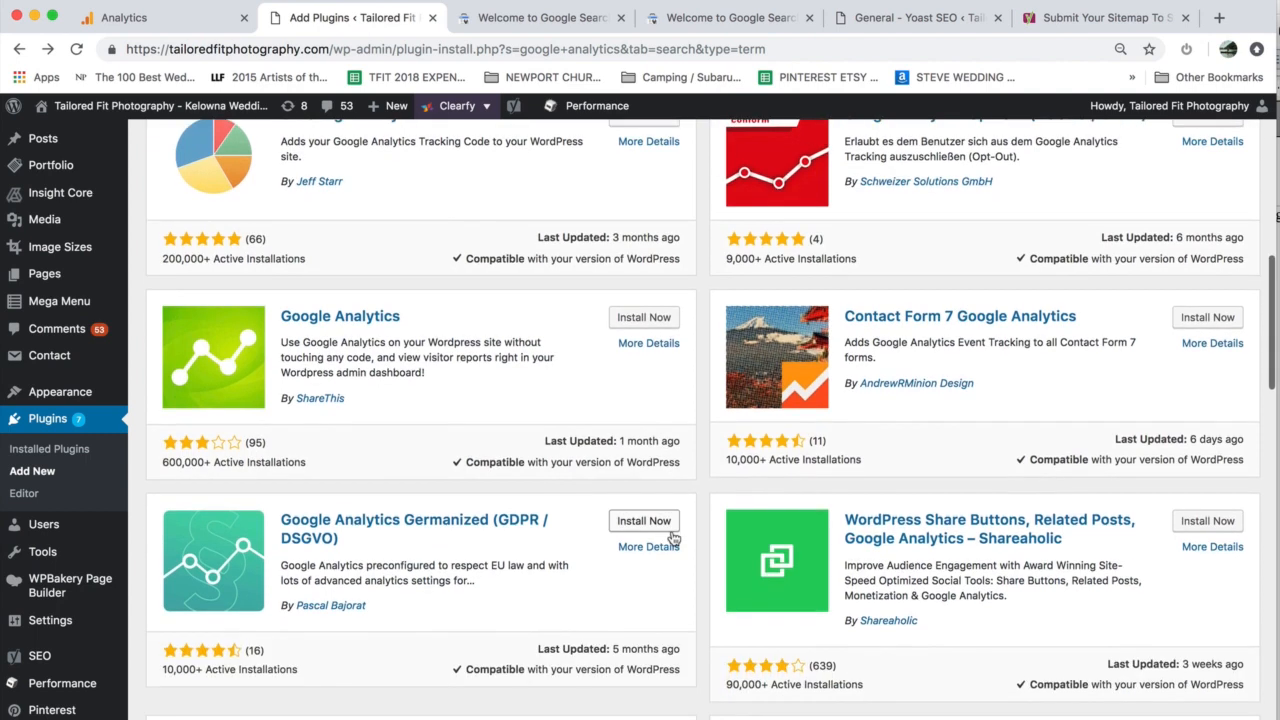
{"action": "left_click", "coordinate": [632, 316]}
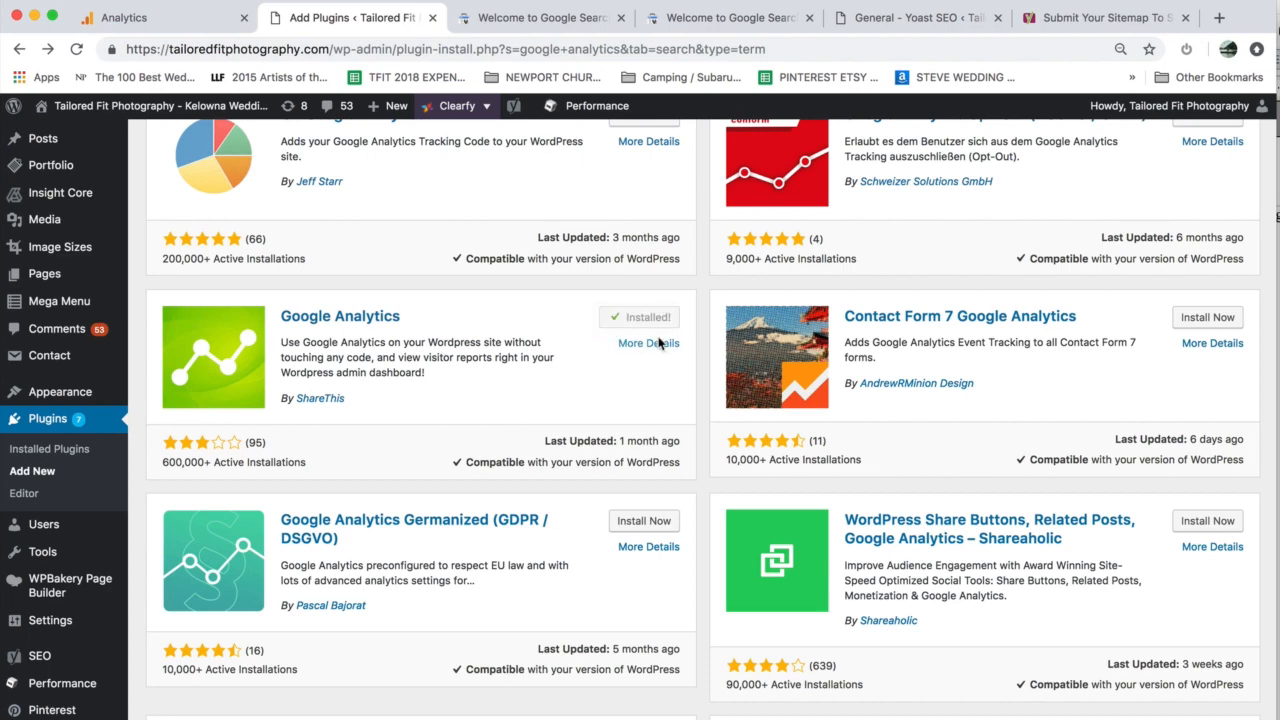
{"action": "left_click", "coordinate": [643, 318]}
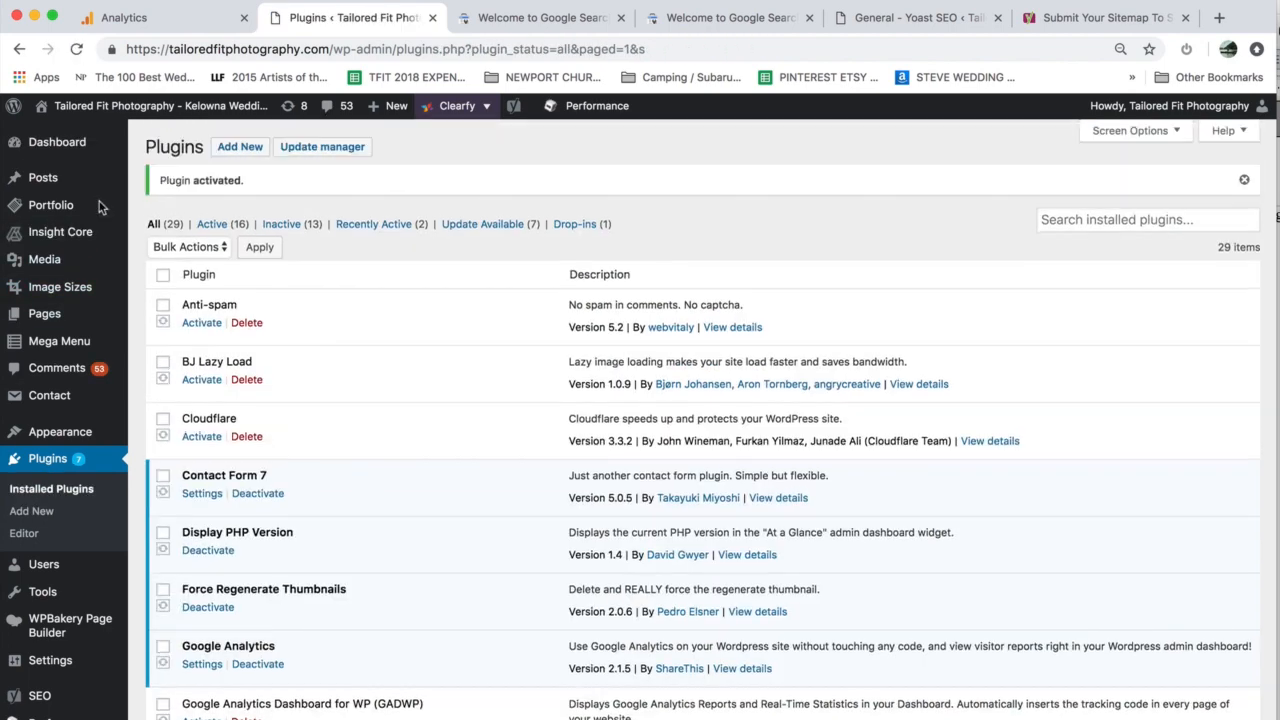
Open the Google Analytics plugin's settings page from its notice on the WordPress dashboard
{"action": "left_click", "coordinate": [65, 150]}
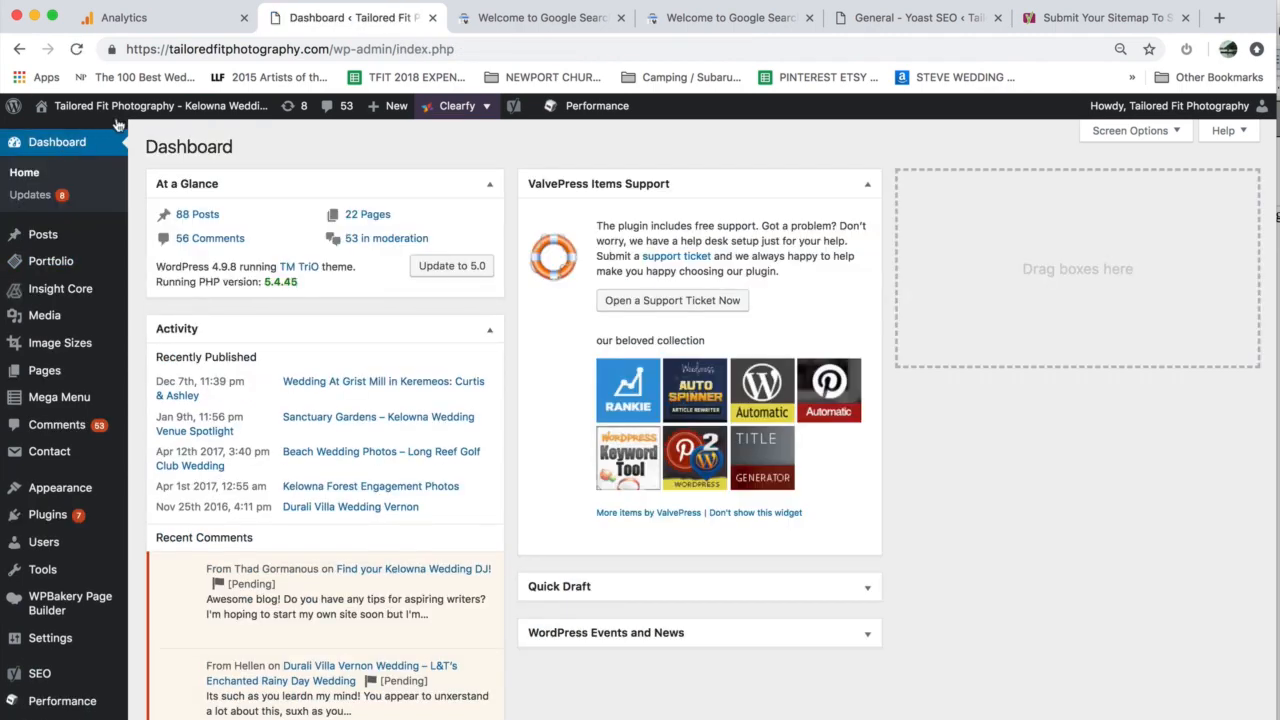
{"action": "scroll", "coordinate": [350, 490], "scroll_direction": "down", "scroll_amount": 10}
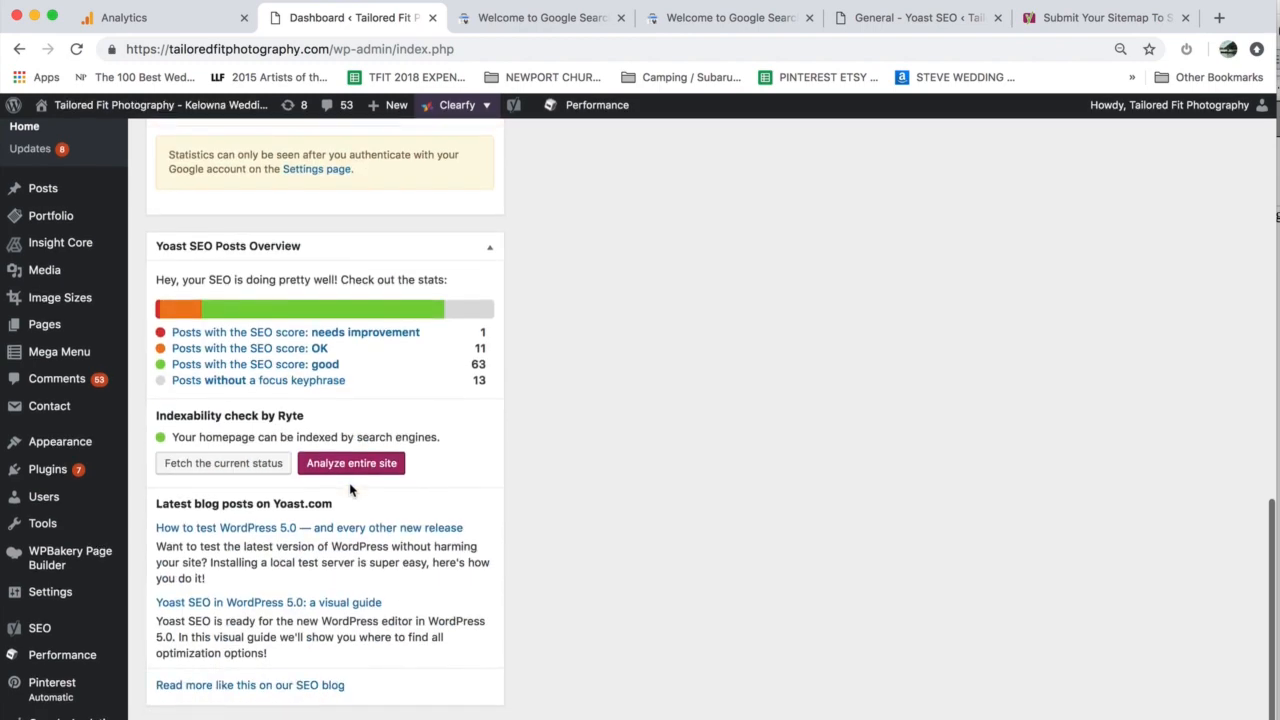
{"action": "scroll", "coordinate": [350, 490], "scroll_direction": "up", "scroll_amount": 4}
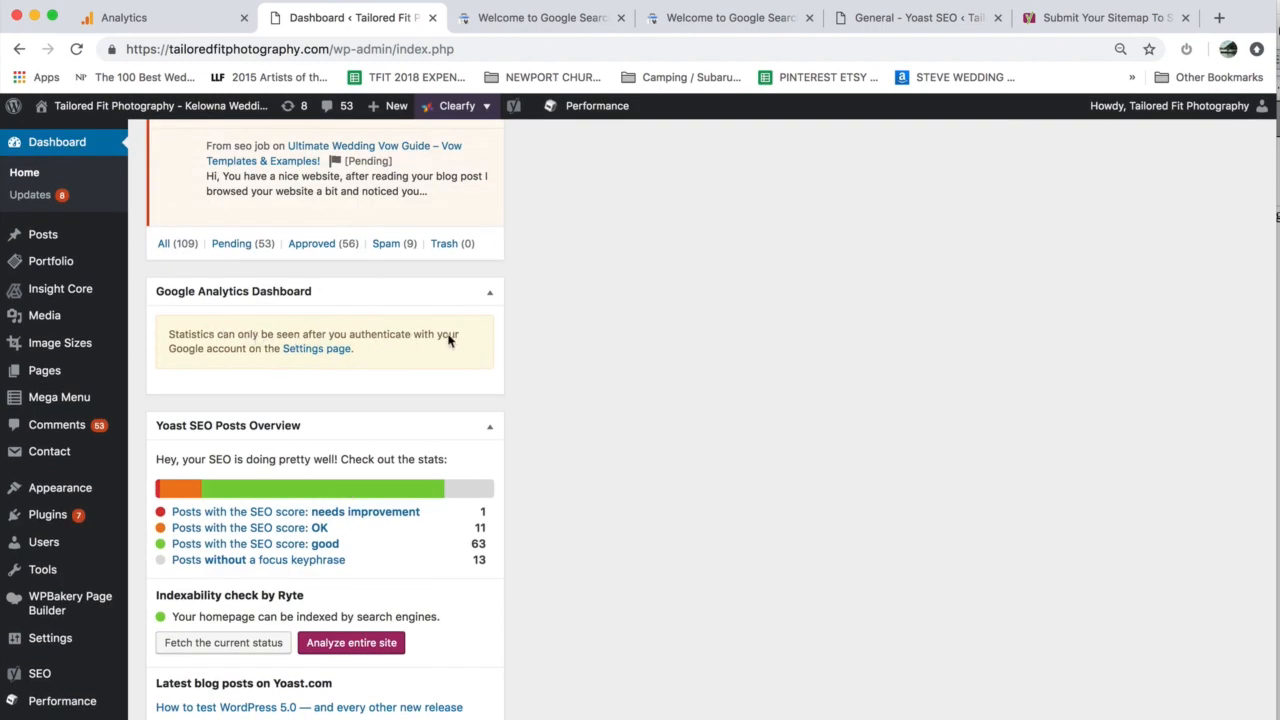
{"action": "left_click", "coordinate": [326, 350]}
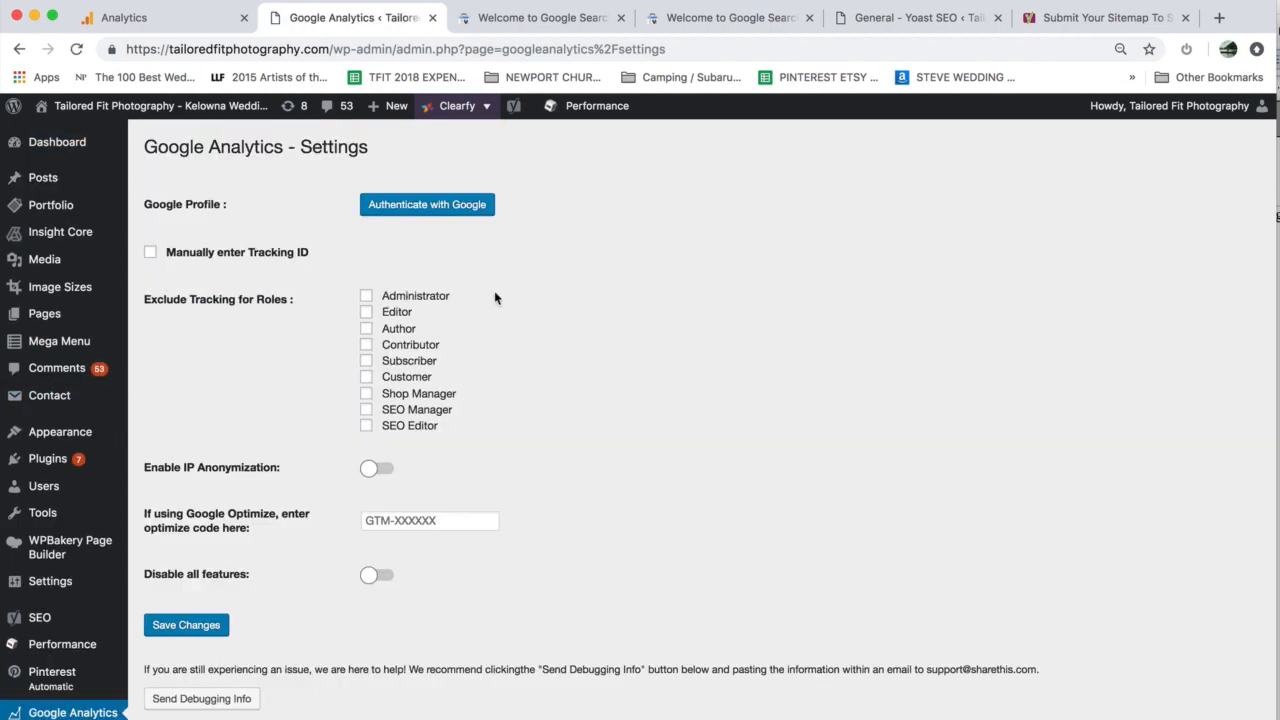
Authenticate the plugin with the site's Google account and allow ShareThis to access the Google Analytics data
{"action": "scroll", "coordinate": [494, 297], "scroll_direction": "down", "scroll_amount": 2}
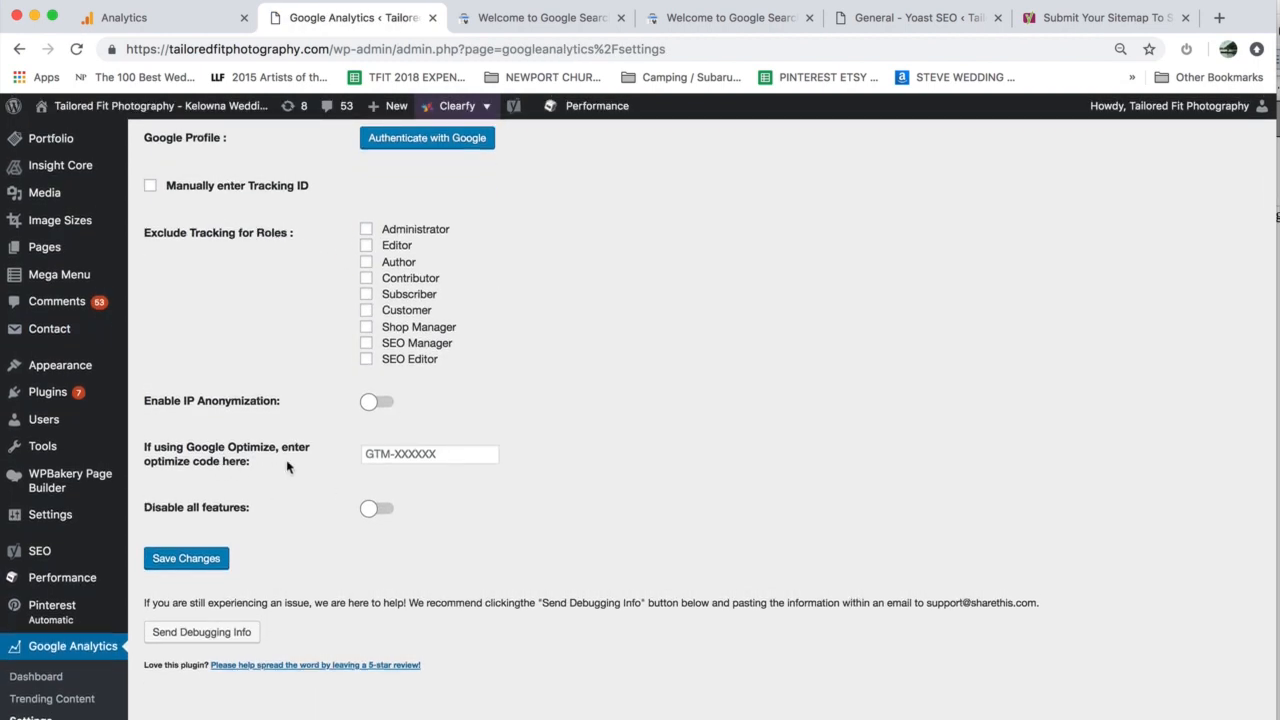
{"action": "scroll", "coordinate": [287, 463], "scroll_direction": "up", "scroll_amount": 2}
{"action": "left_click", "coordinate": [443, 206]}
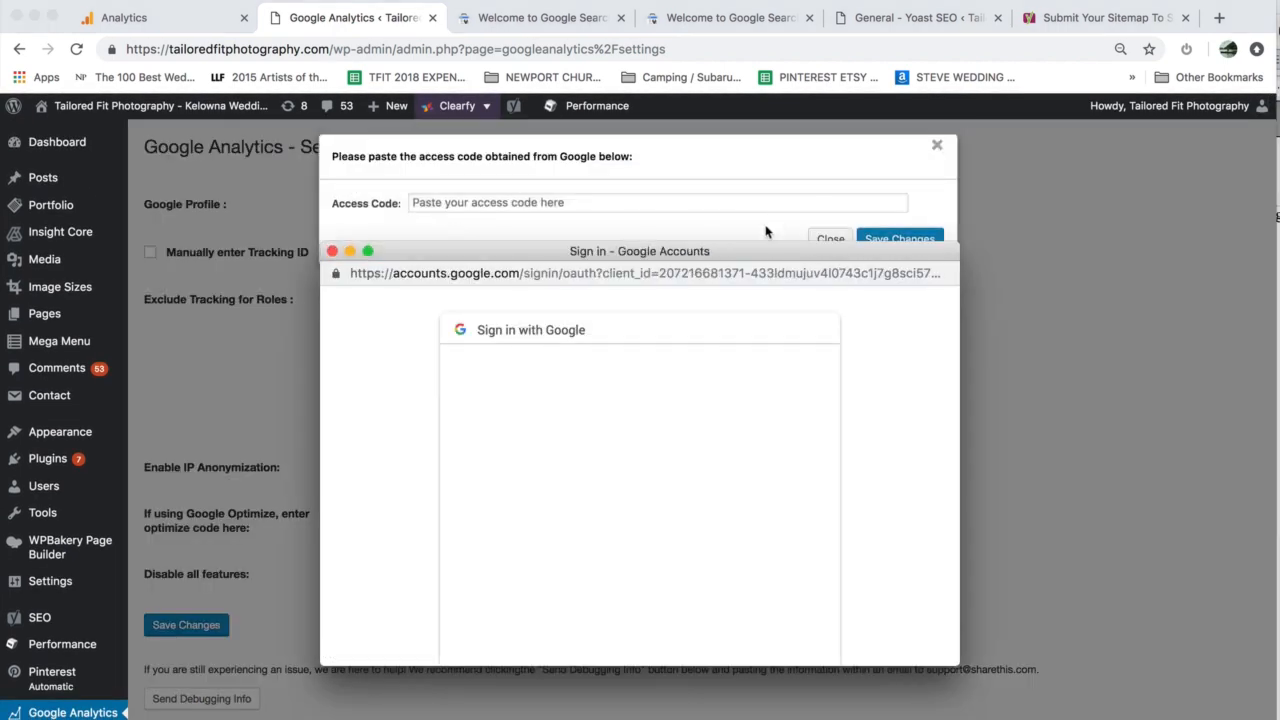
{"action": "left_click_drag", "start_coordinate": [692, 253], "coordinate": [712, 143]}
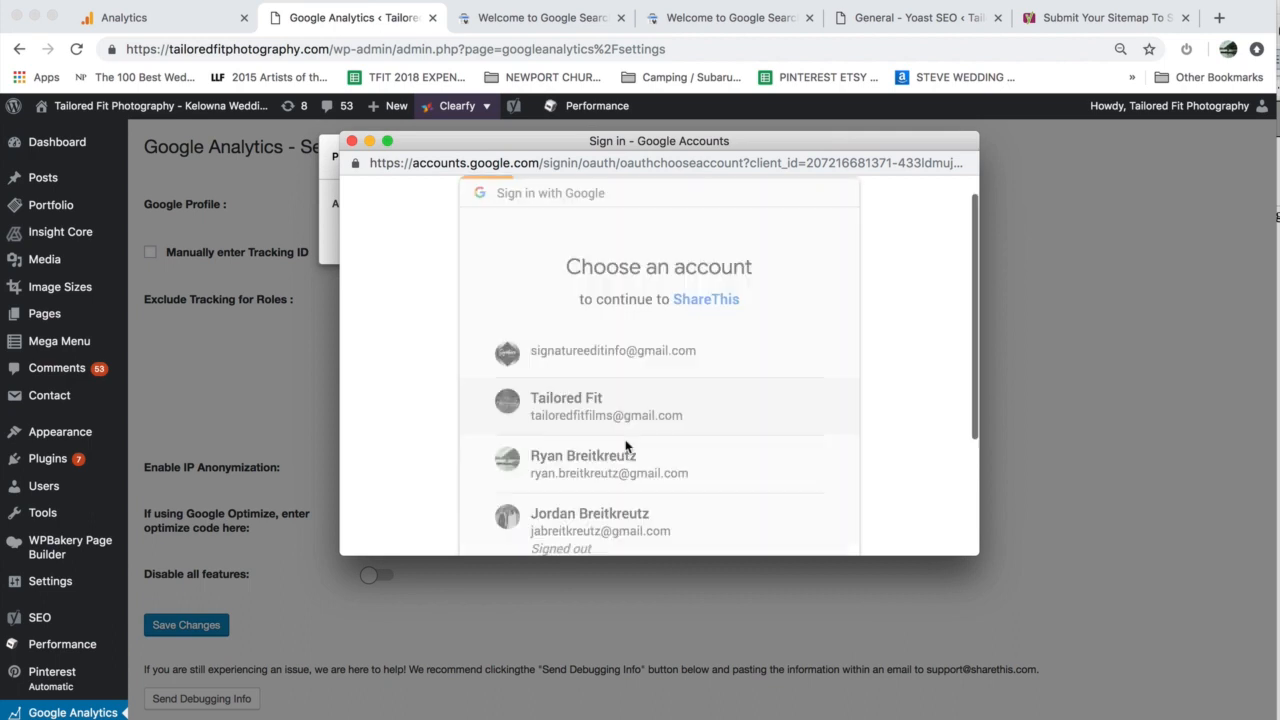
{"action": "scroll", "coordinate": [729, 423], "scroll_direction": "down", "scroll_amount": 5}
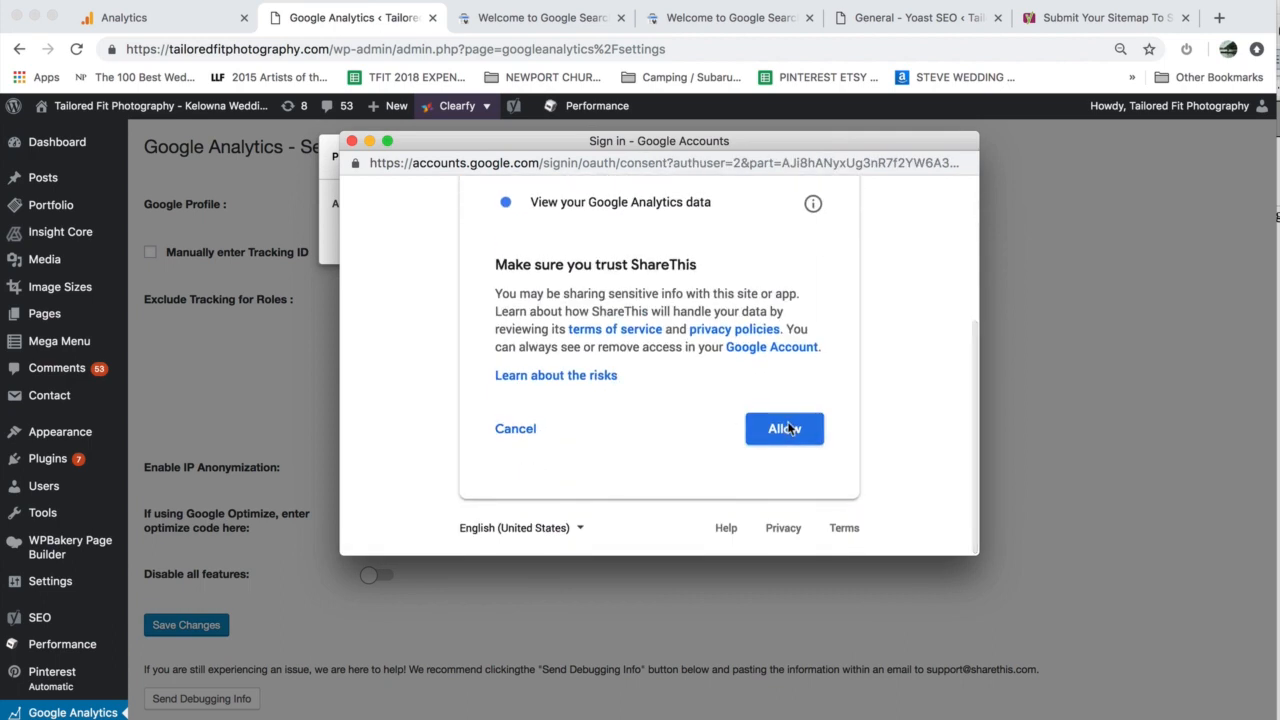
{"action": "left_click", "coordinate": [787, 428]}
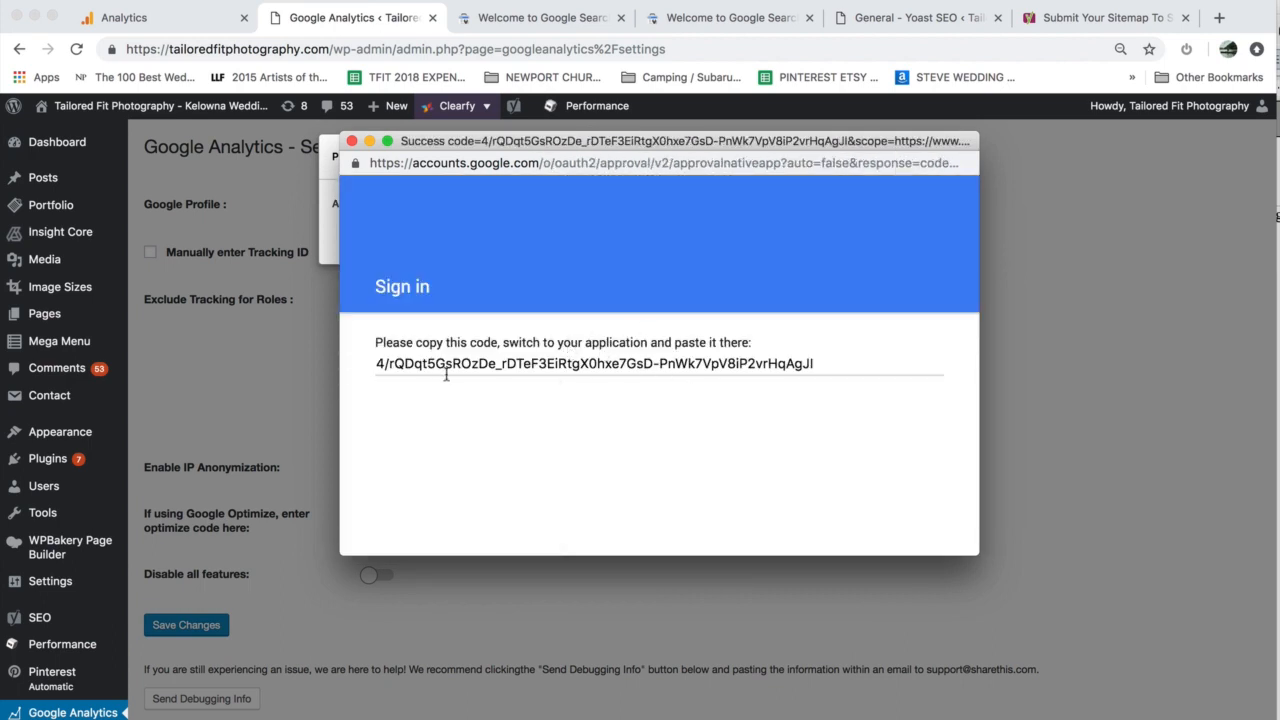
Copy the Google access code into the plugin's Access Code field and save the code and the plugin settings
{"action": "left_click", "coordinate": [465, 367]}
{"action": "key", "text": "super+c"}
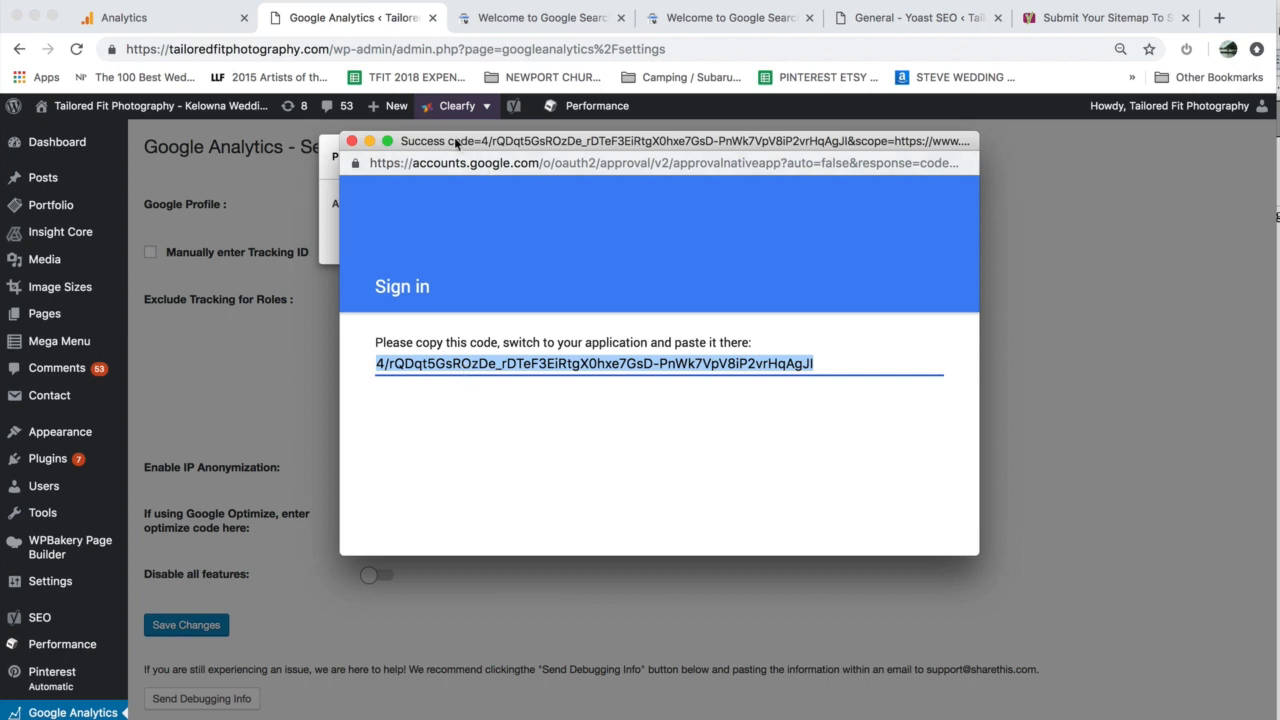
{"action": "left_click_drag", "start_coordinate": [455, 143], "coordinate": [829, 141]}
{"action": "left_click", "coordinate": [491, 203]}
{"action": "key", "text": "super+v"}
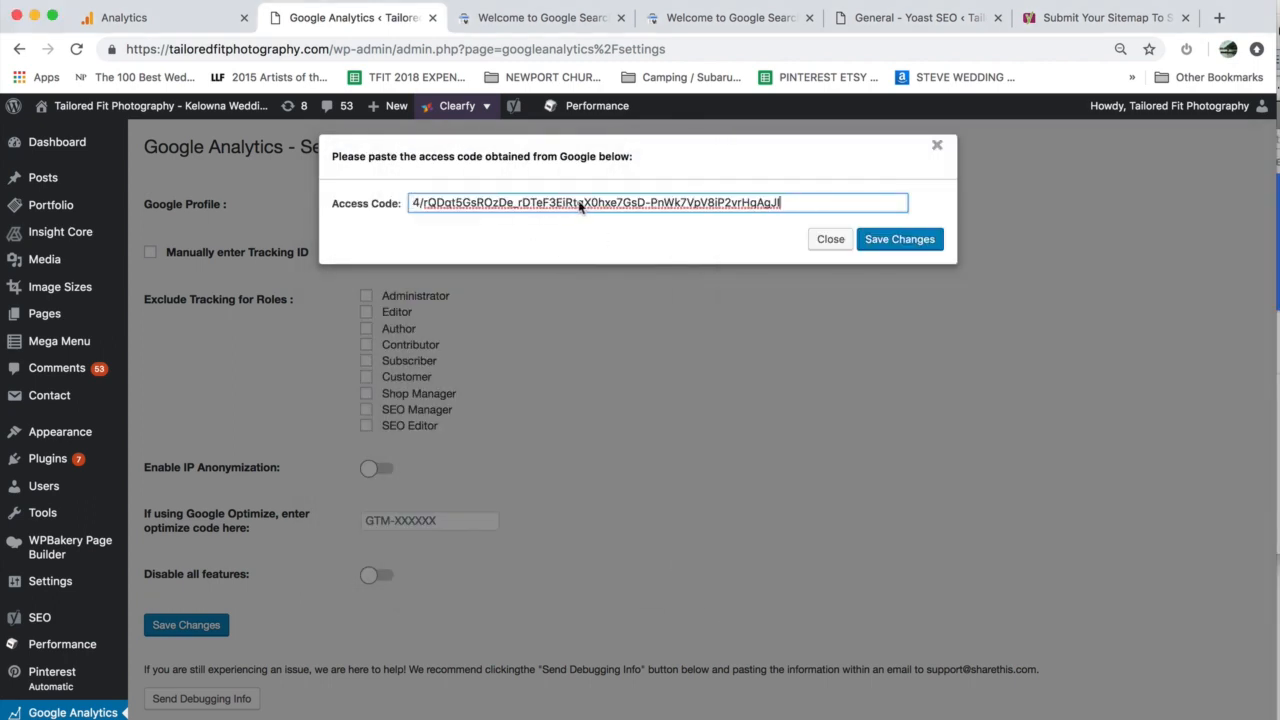
{"action": "left_click", "coordinate": [897, 240]}
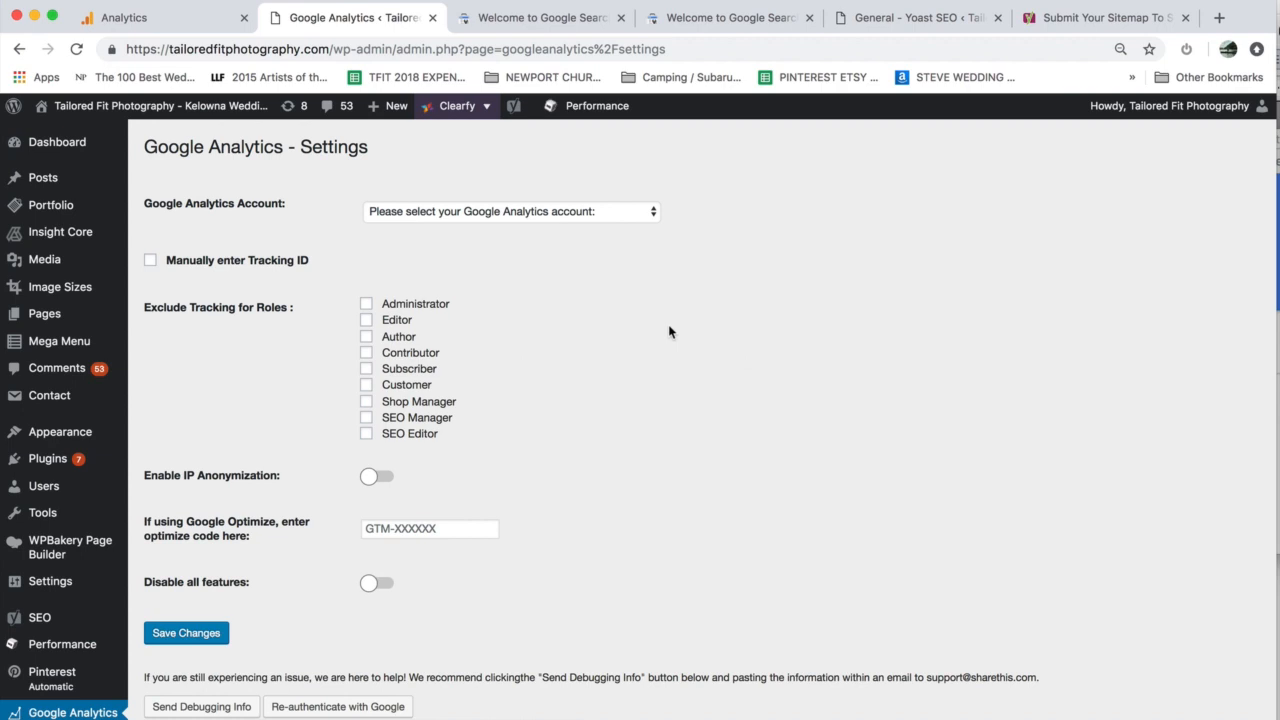
{"action": "scroll", "coordinate": [669, 331], "scroll_direction": "down", "scroll_amount": 2}
{"action": "left_click", "coordinate": [205, 567]}
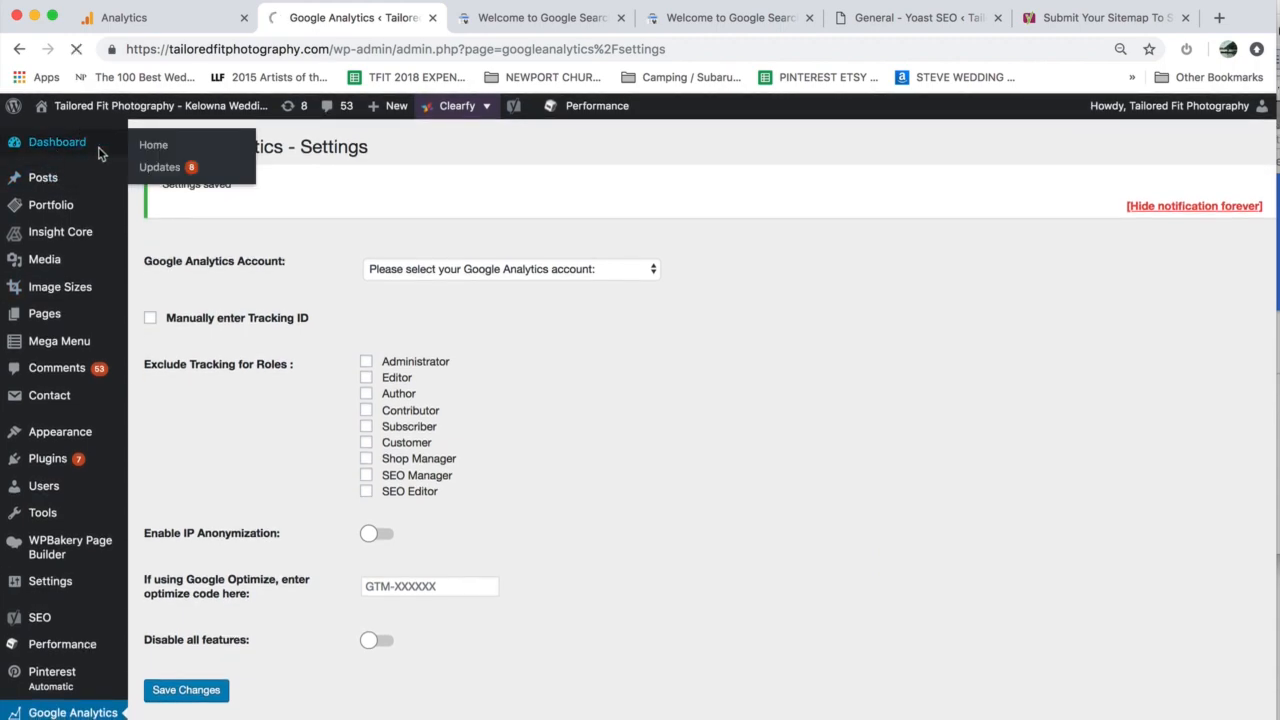
Examine the Google Analytics widget on the WordPress dashboard, choosing Bounce Rate as its charted metric
{"action": "left_click", "coordinate": [102, 151]}
{"action": "scroll", "coordinate": [635, 322], "scroll_direction": "down", "scroll_amount": 5}
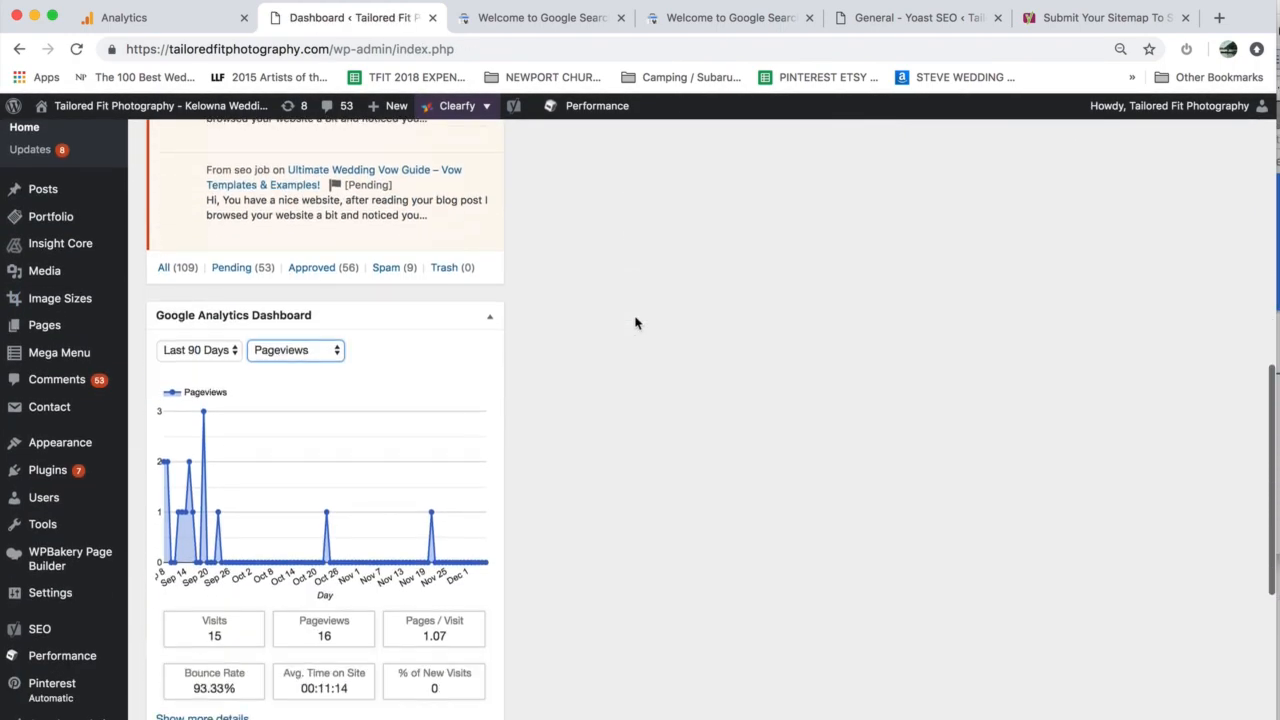
{"action": "left_click", "coordinate": [272, 351]}
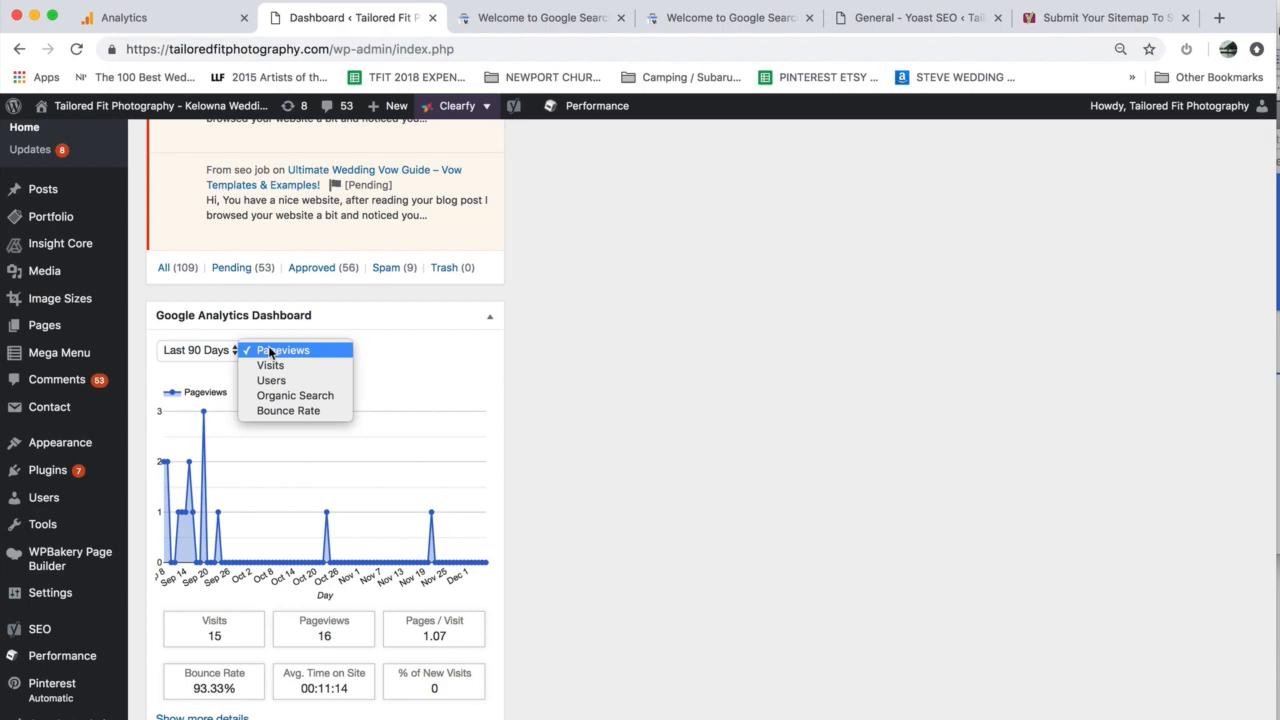
{"action": "left_click", "coordinate": [302, 409]}
{"action": "scroll", "coordinate": [620, 563], "scroll_direction": "down", "scroll_amount": 5}
{"action": "scroll", "coordinate": [620, 563], "scroll_direction": "down", "scroll_amount": 1}
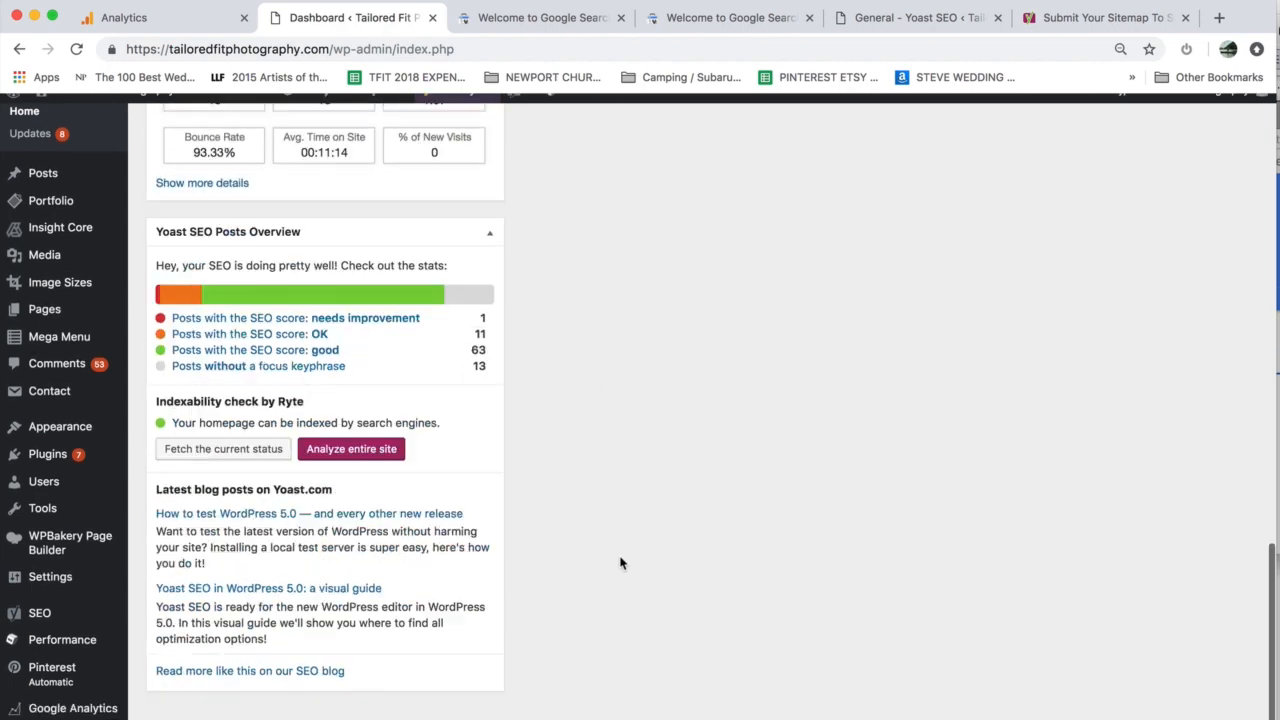
{"action": "scroll", "coordinate": [620, 563], "scroll_direction": "up", "scroll_amount": 3}
{"action": "scroll", "coordinate": [620, 563], "scroll_direction": "up", "scroll_amount": 10}
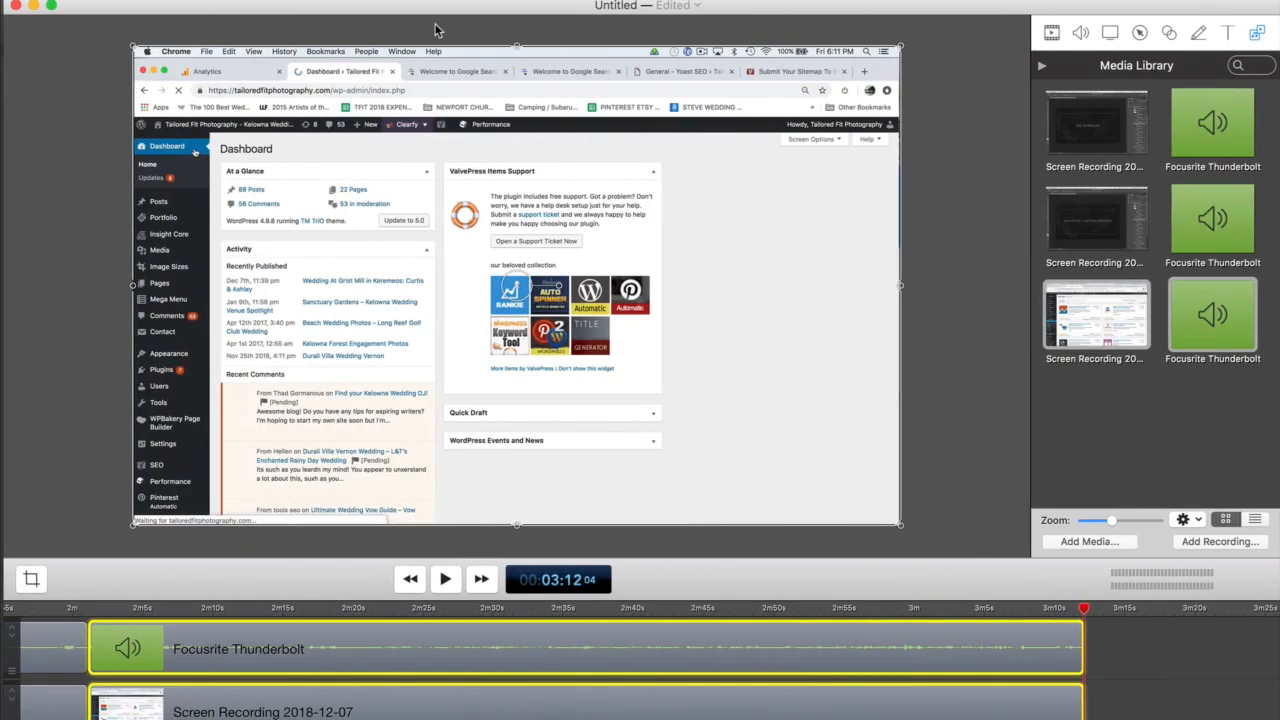
Return to the browser, open Google Search Console and switch to the site's Google account
{"action": "key", "text": "ctrl+Up"}
{"action": "left_click", "coordinate": [451, 643]}
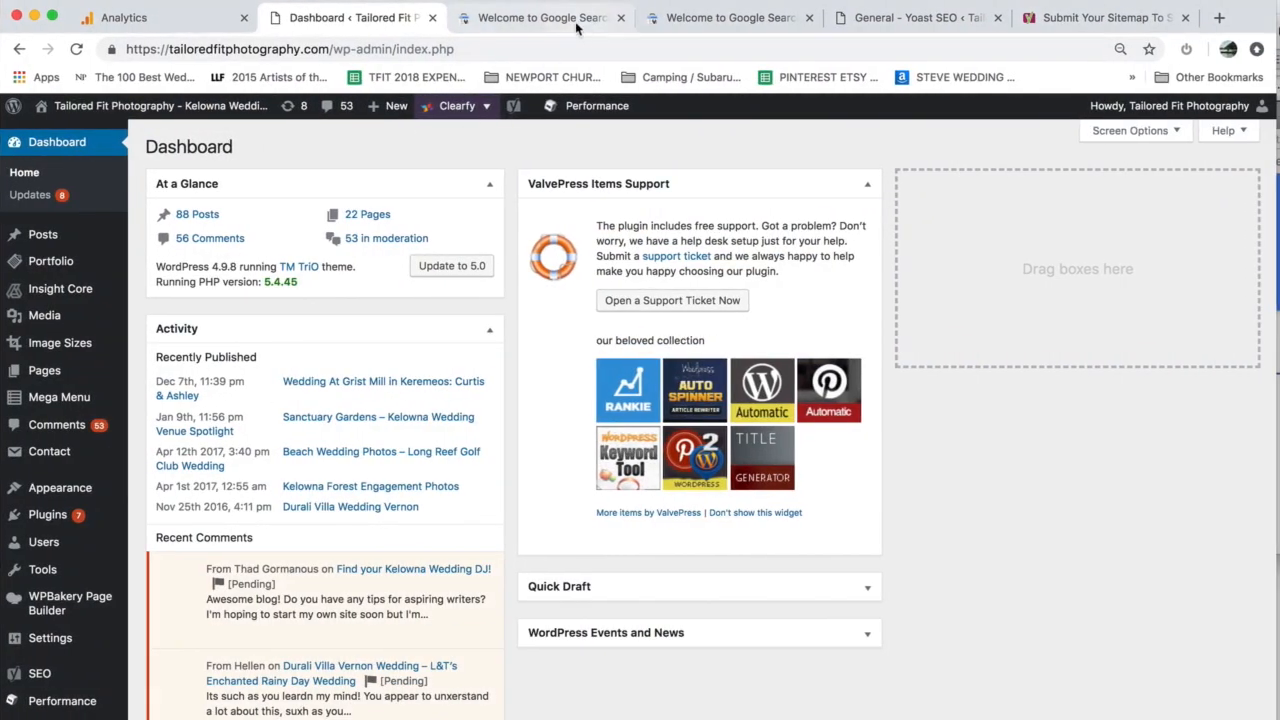
{"action": "left_click", "coordinate": [576, 22]}
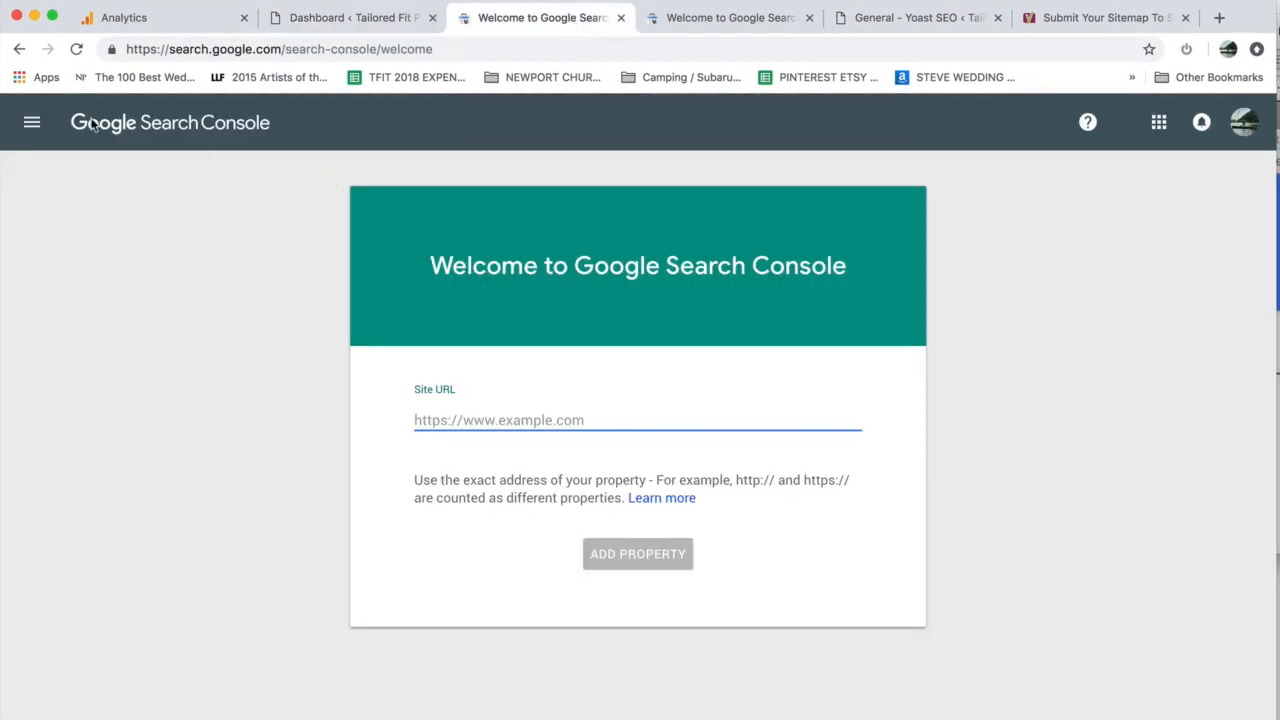
{"action": "left_click_drag", "start_coordinate": [75, 124], "coordinate": [333, 146]}
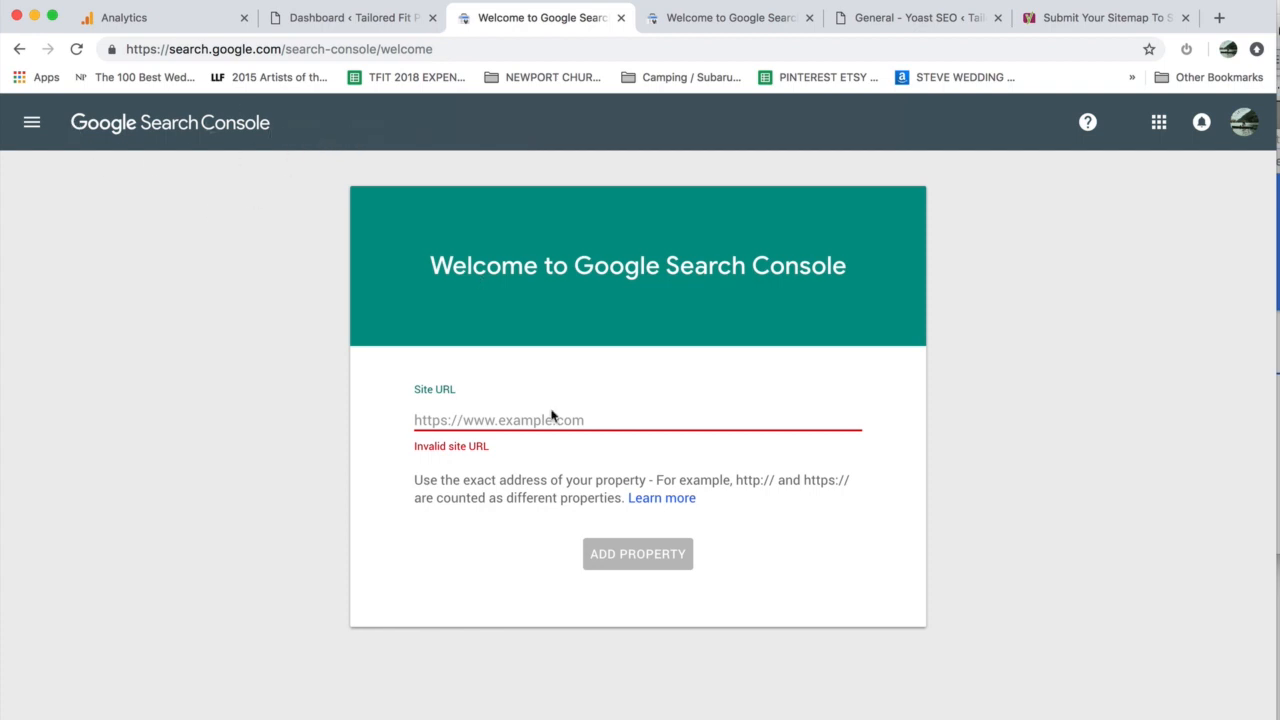
{"action": "left_click", "coordinate": [580, 421]}
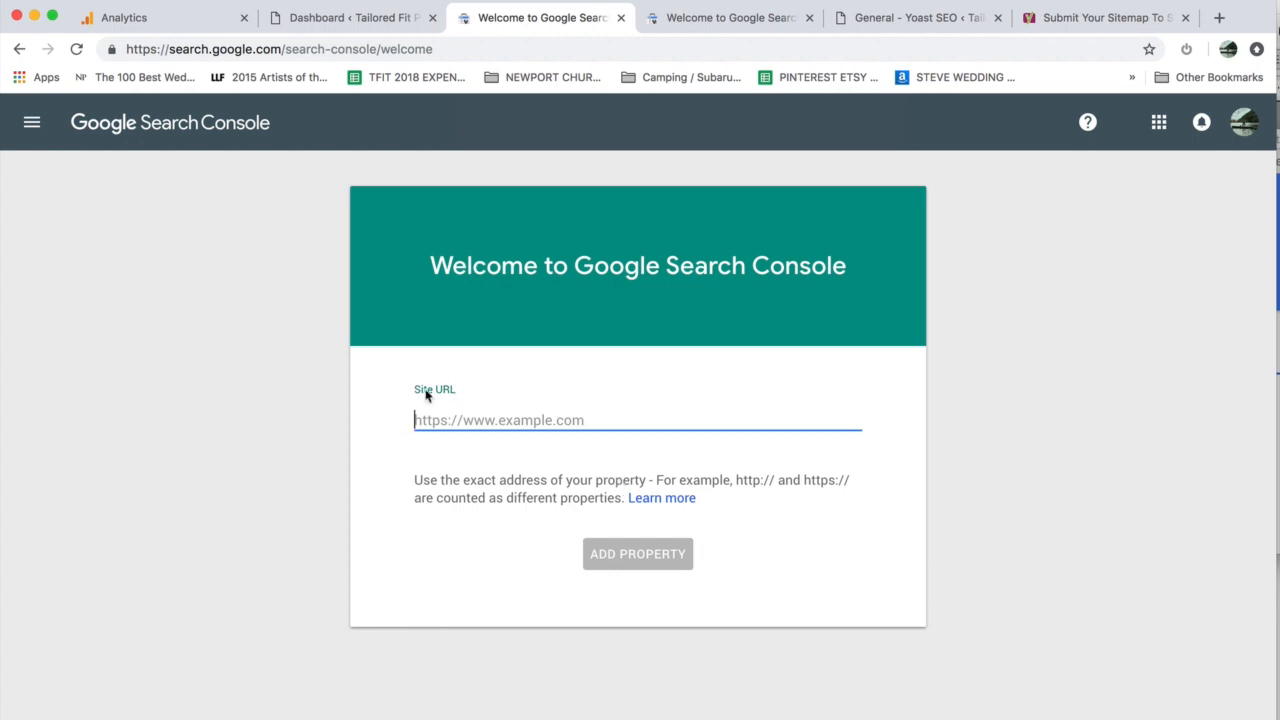
{"action": "left_click", "coordinate": [1250, 124]}
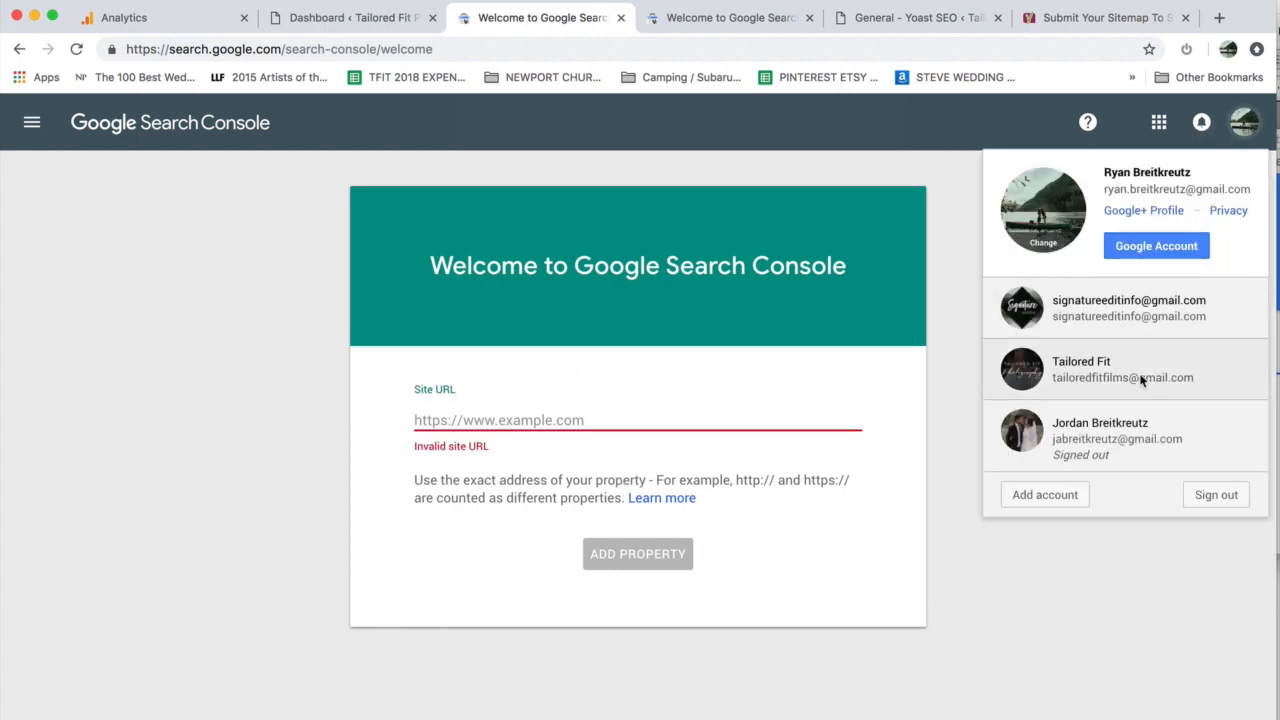
{"action": "left_click", "coordinate": [1140, 372]}
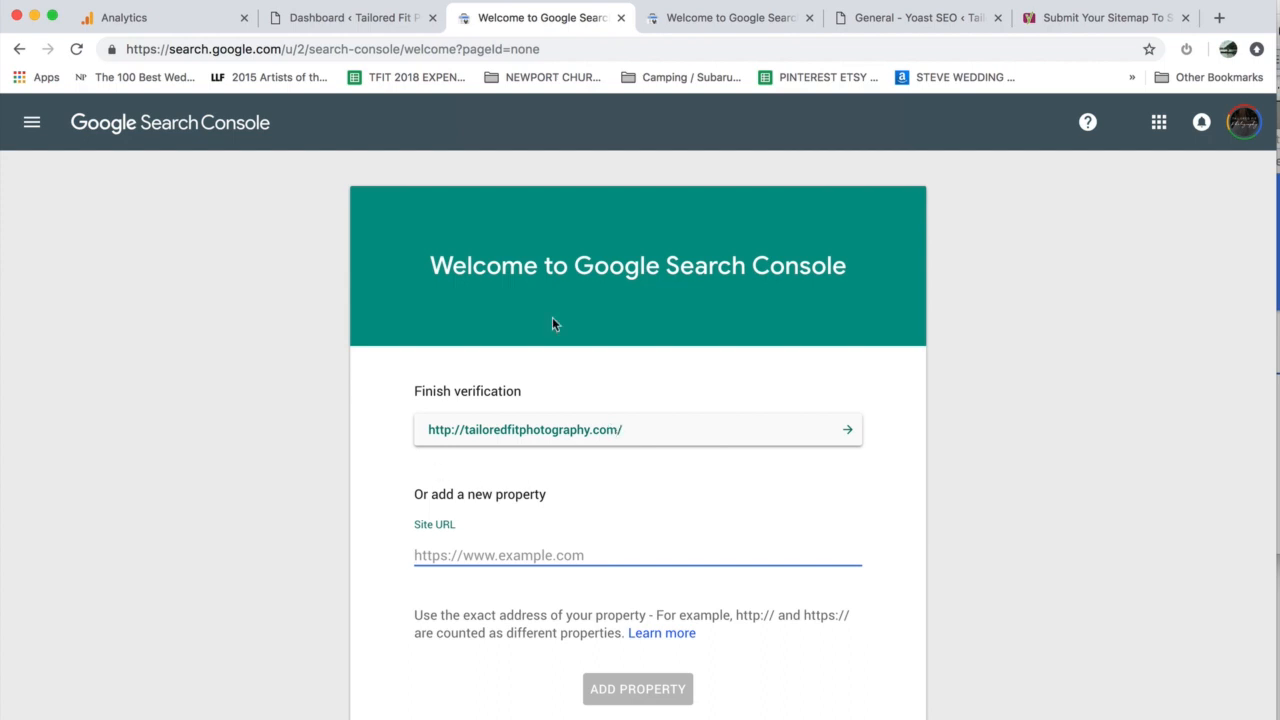
{"action": "left_click", "coordinate": [544, 431]}
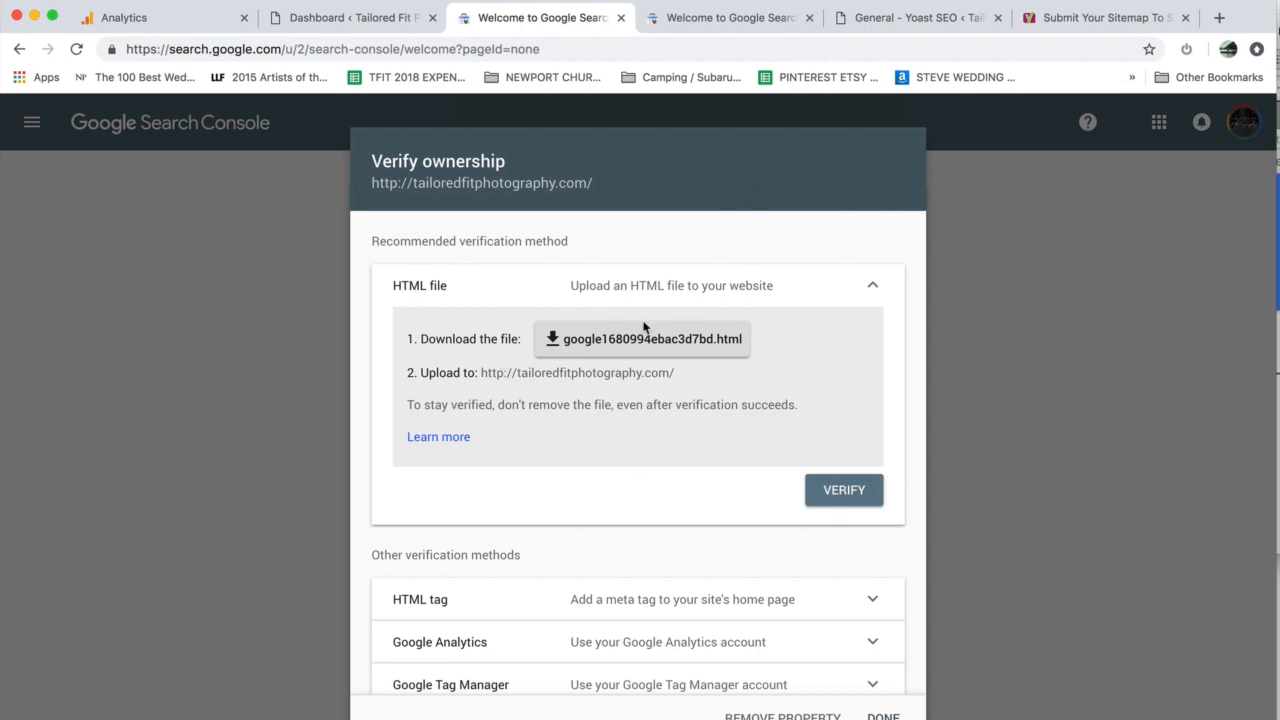
{"action": "scroll", "coordinate": [609, 337], "scroll_direction": "down", "scroll_amount": 2}
{"action": "left_click", "coordinate": [742, 527]}
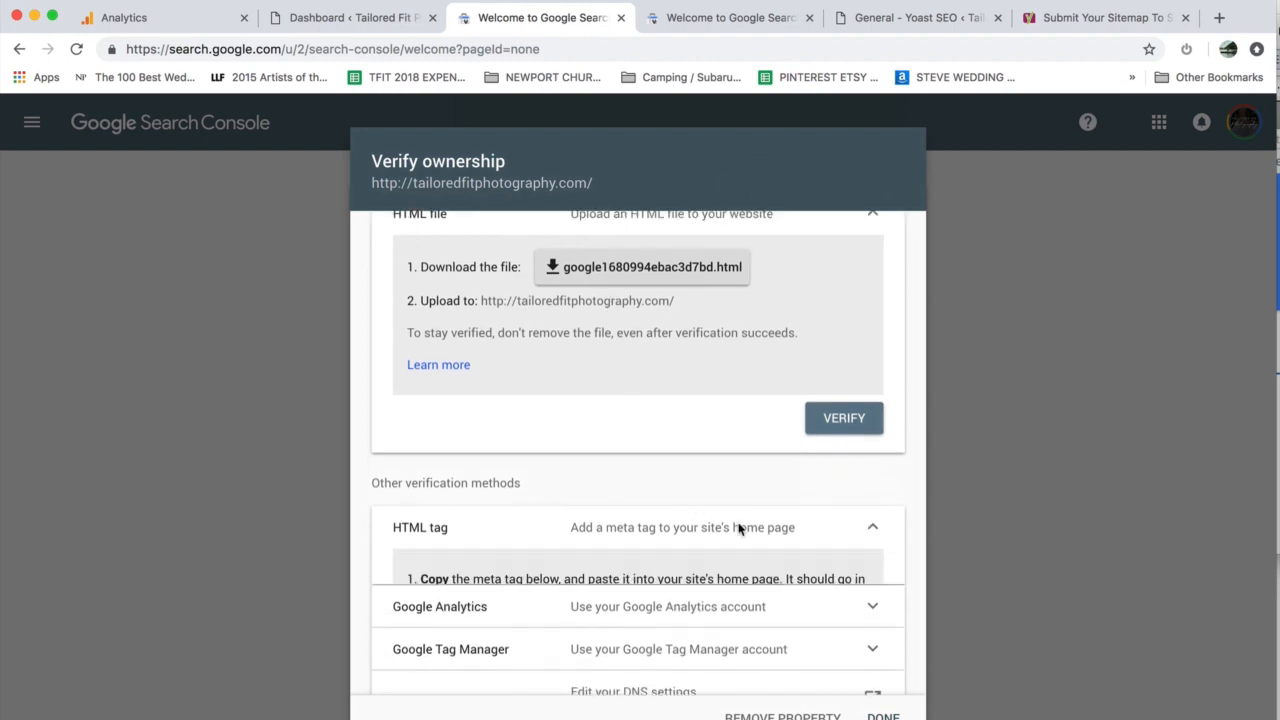
{"action": "scroll", "coordinate": [815, 500], "scroll_direction": "down", "scroll_amount": 5}
{"action": "triple_click", "coordinate": [698, 397]}
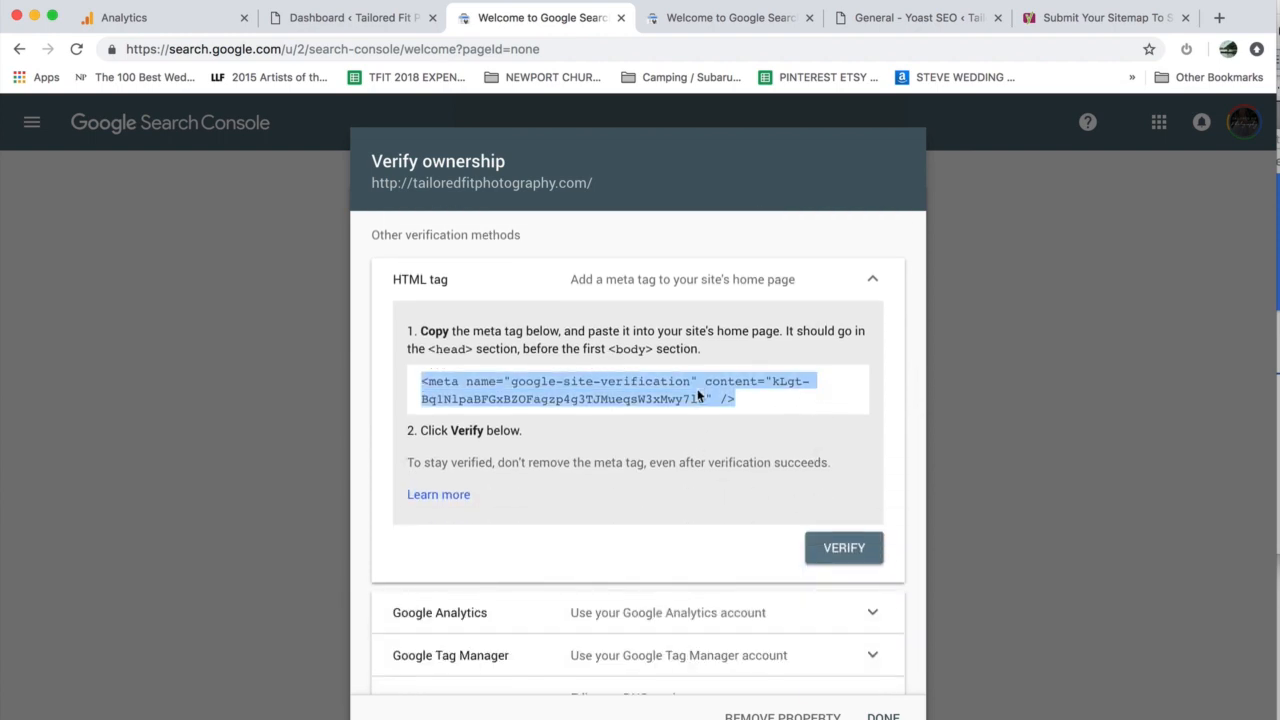
Paste the meta tag into Yoast SEO's Google verification code field and save the changes
{"action": "left_click", "coordinate": [356, 20]}
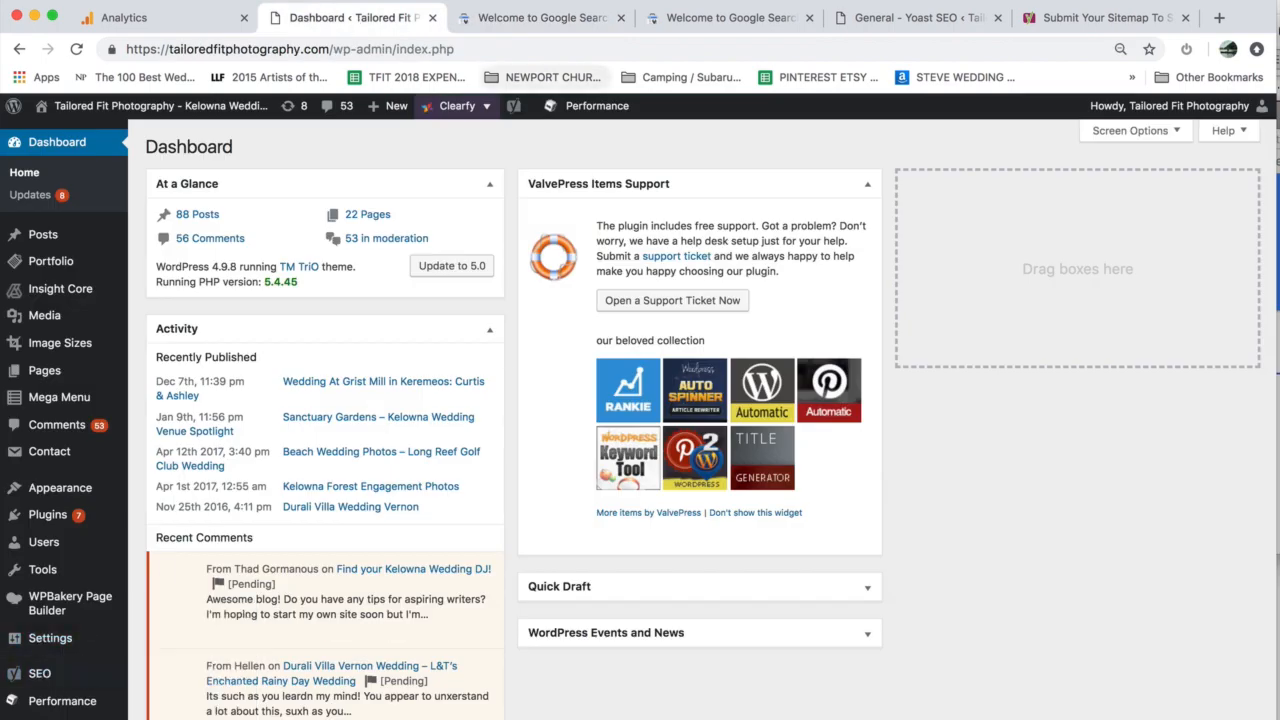
{"action": "left_click", "coordinate": [833, 22]}
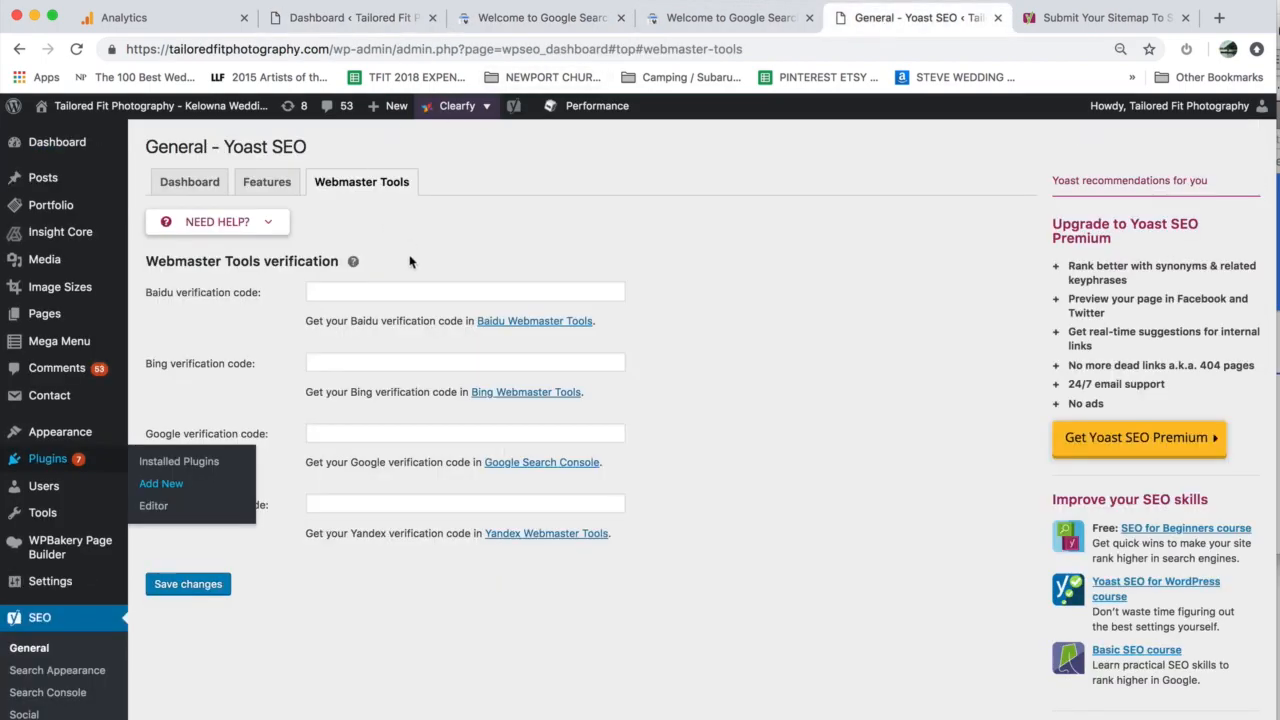
{"action": "left_click", "coordinate": [344, 433]}
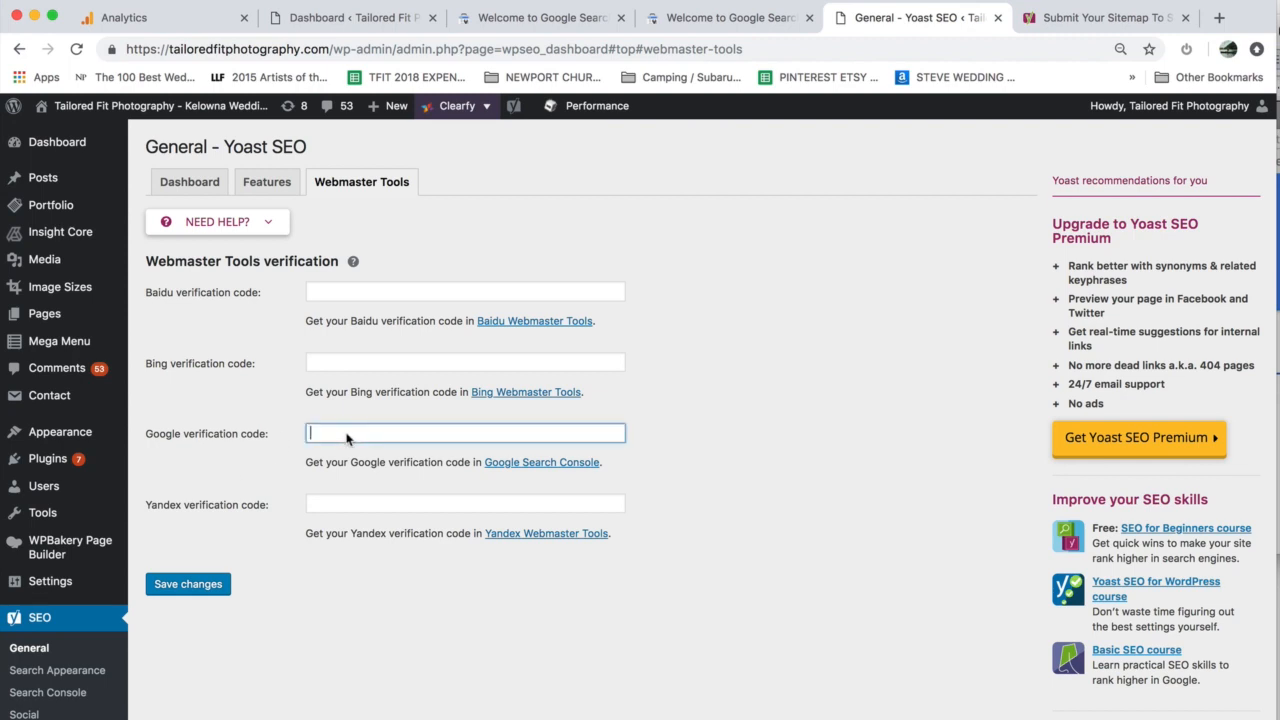
{"action": "key", "text": "super+v"}
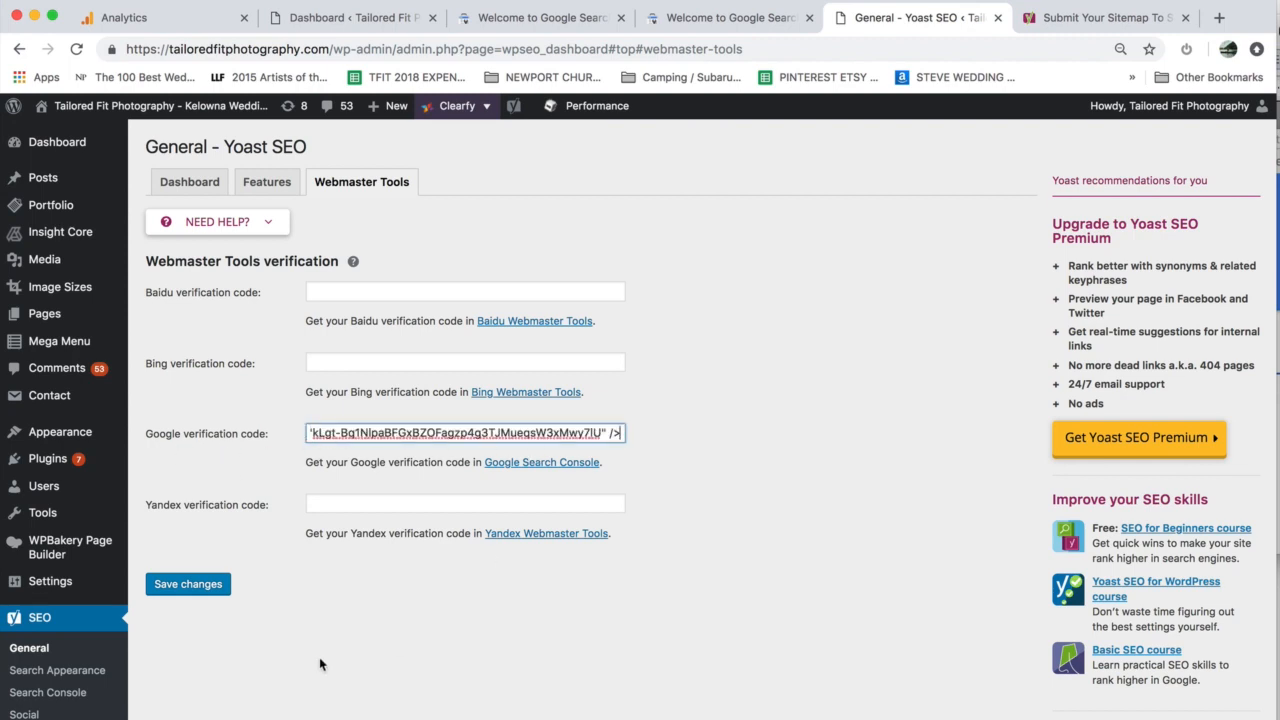
{"action": "left_click", "coordinate": [190, 589]}
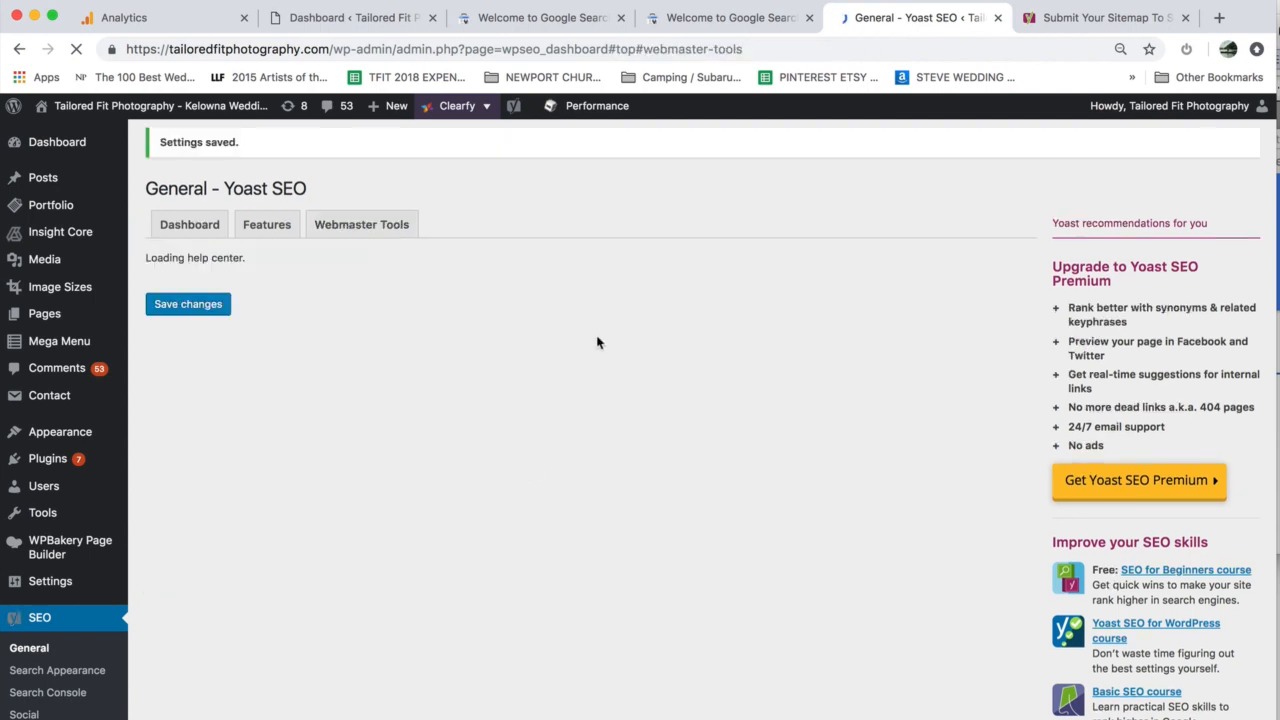
Verify the site's ownership in Google Search Console with the HTML tag and go to the property
{"action": "left_click", "coordinate": [541, 18]}
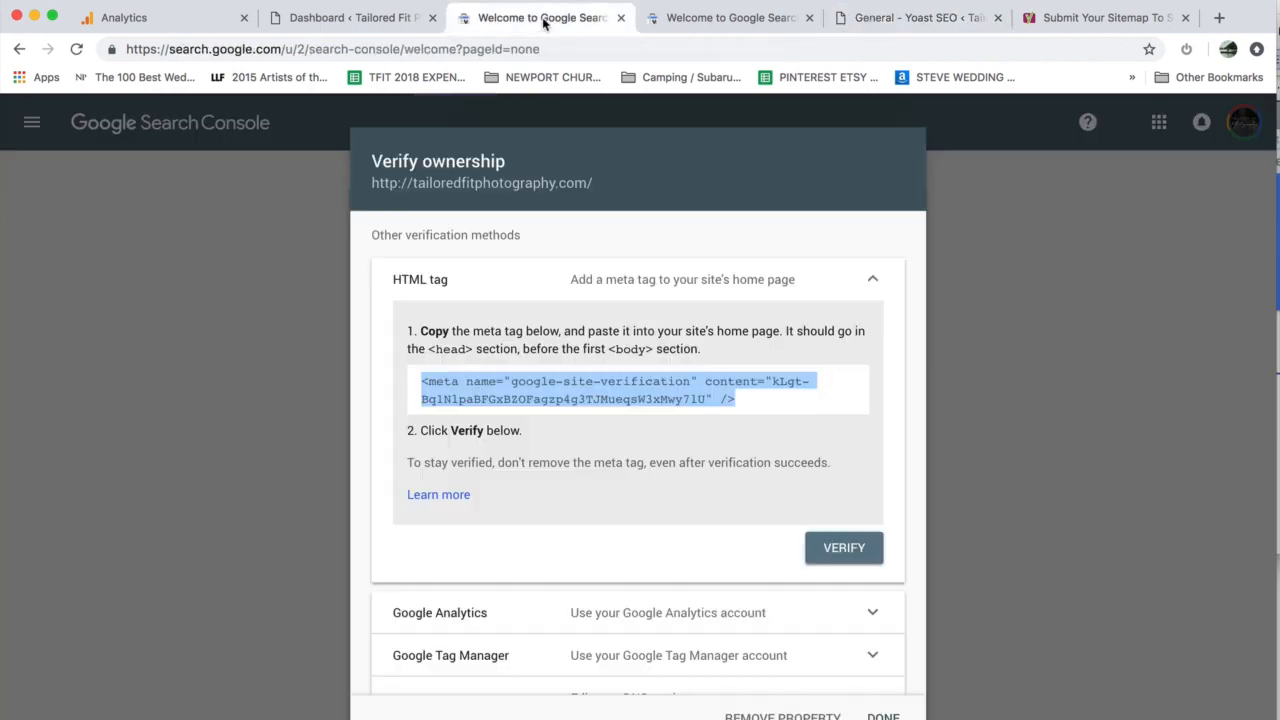
{"action": "left_click", "coordinate": [847, 546]}
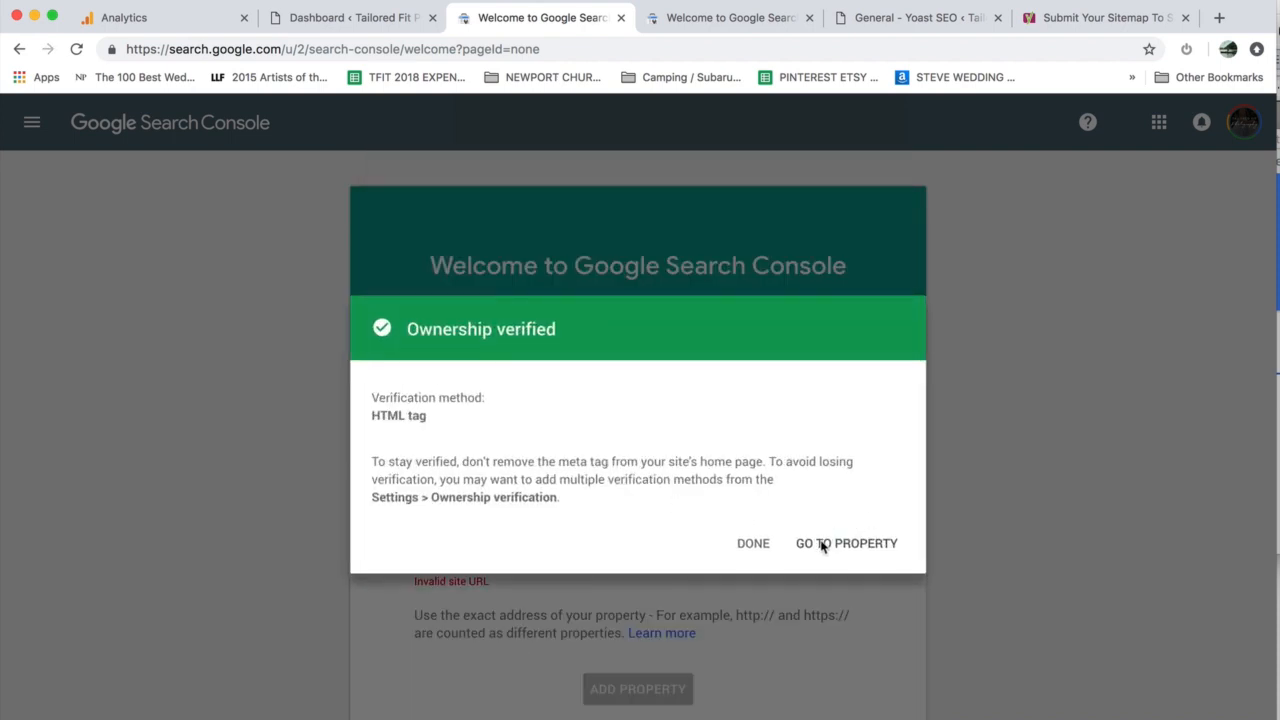
{"action": "left_click", "coordinate": [822, 544]}
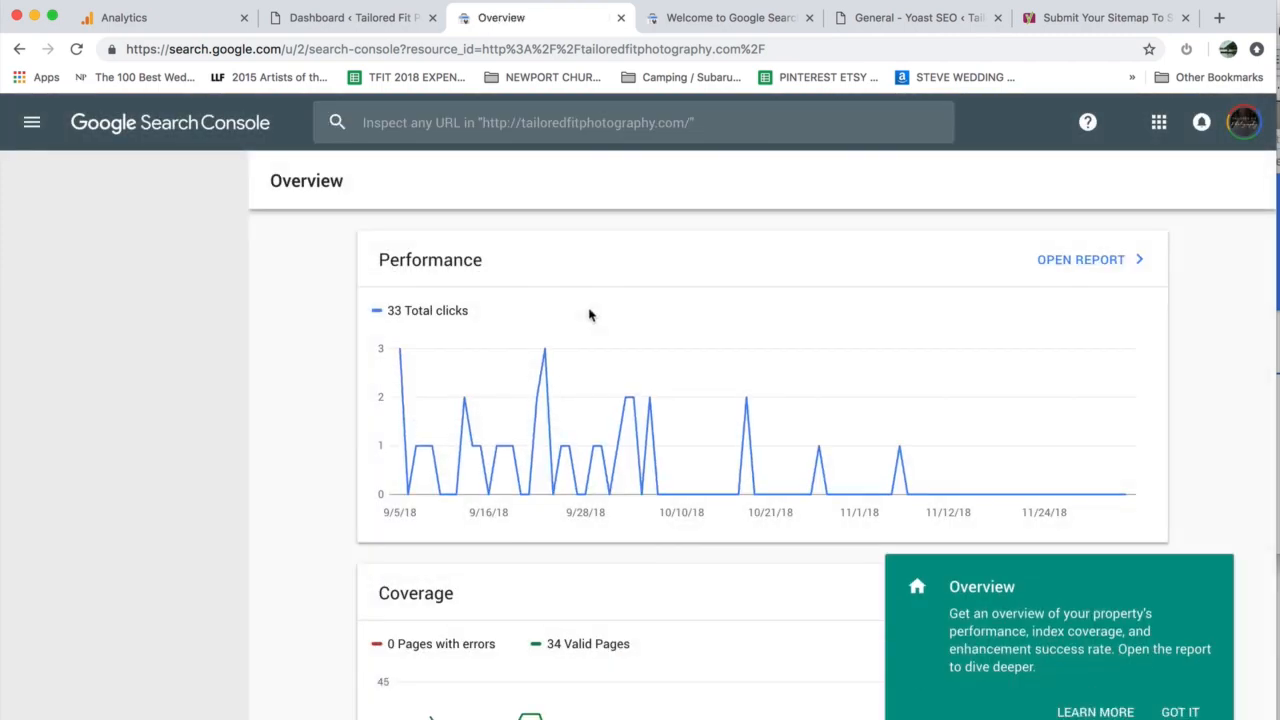
Look over the property's Overview reports, dismiss the introductory tip and open the Sitemaps page
{"action": "scroll", "coordinate": [600, 420], "scroll_direction": "down", "scroll_amount": 5}
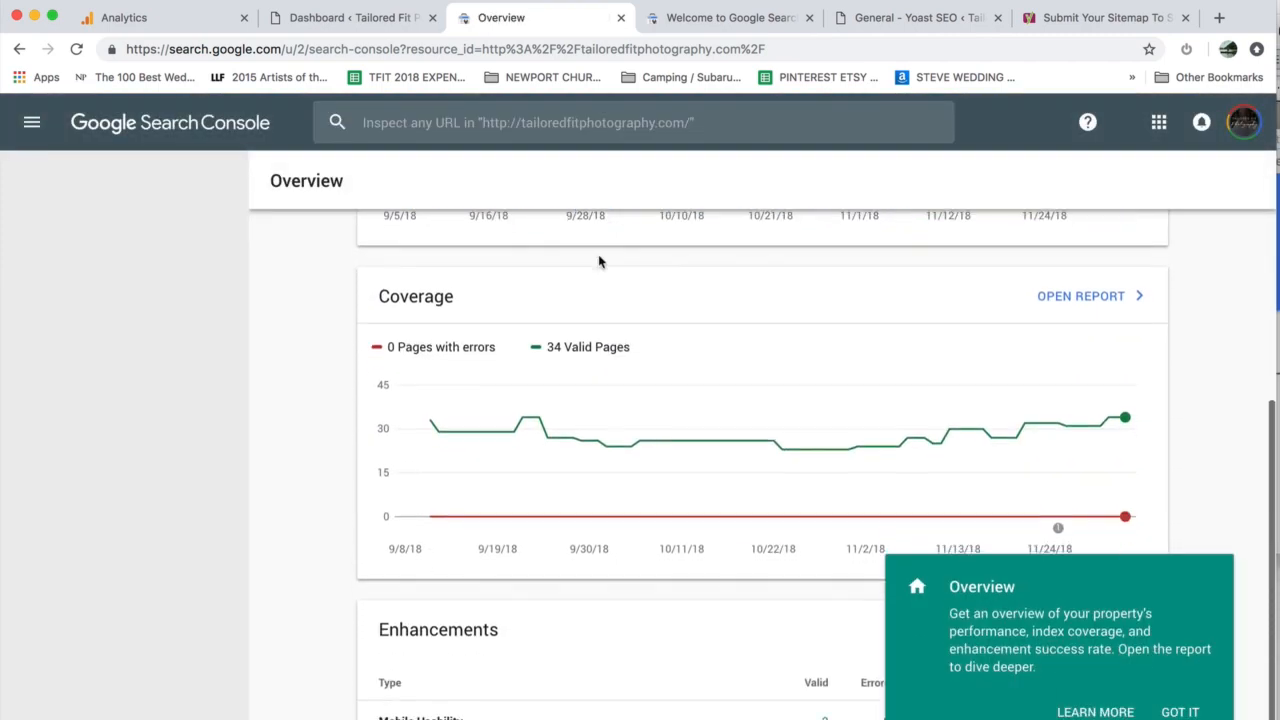
{"action": "scroll", "coordinate": [600, 262], "scroll_direction": "down", "scroll_amount": 1}
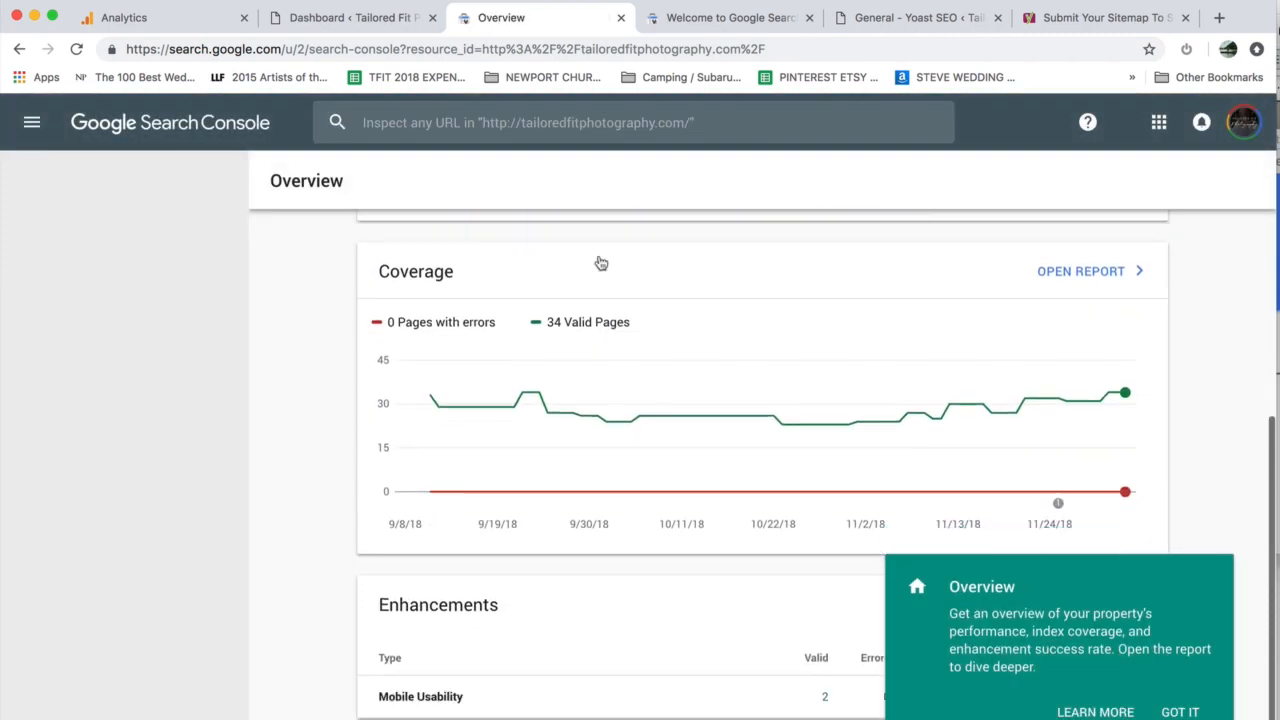
{"action": "left_click", "coordinate": [1178, 712]}
{"action": "scroll", "coordinate": [717, 503], "scroll_direction": "up", "scroll_amount": 5}
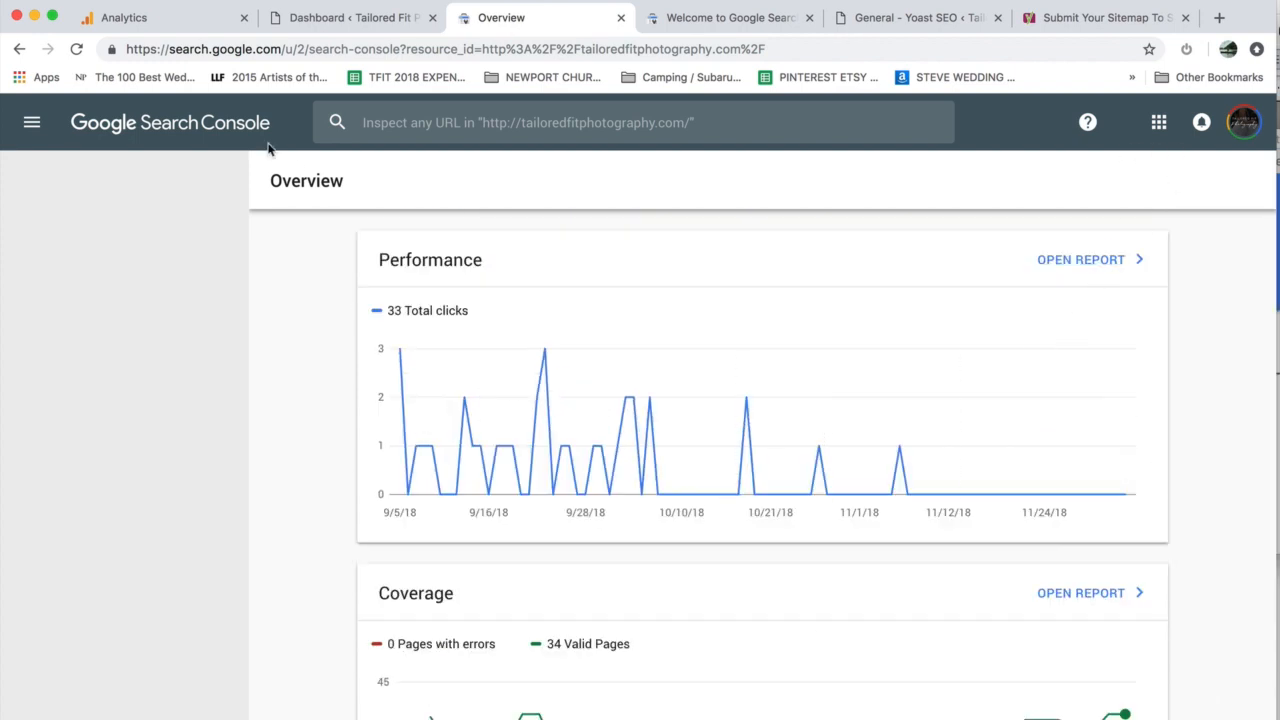
{"action": "left_click", "coordinate": [32, 122]}
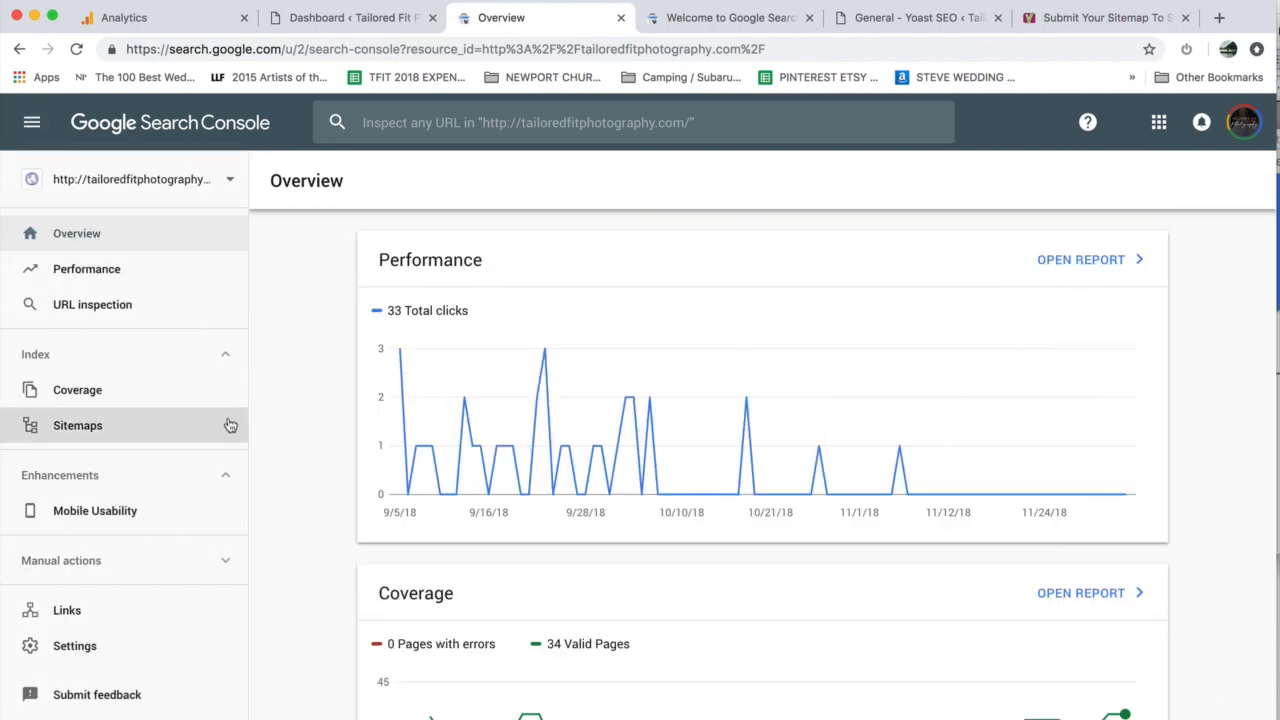
{"action": "left_click", "coordinate": [150, 425]}
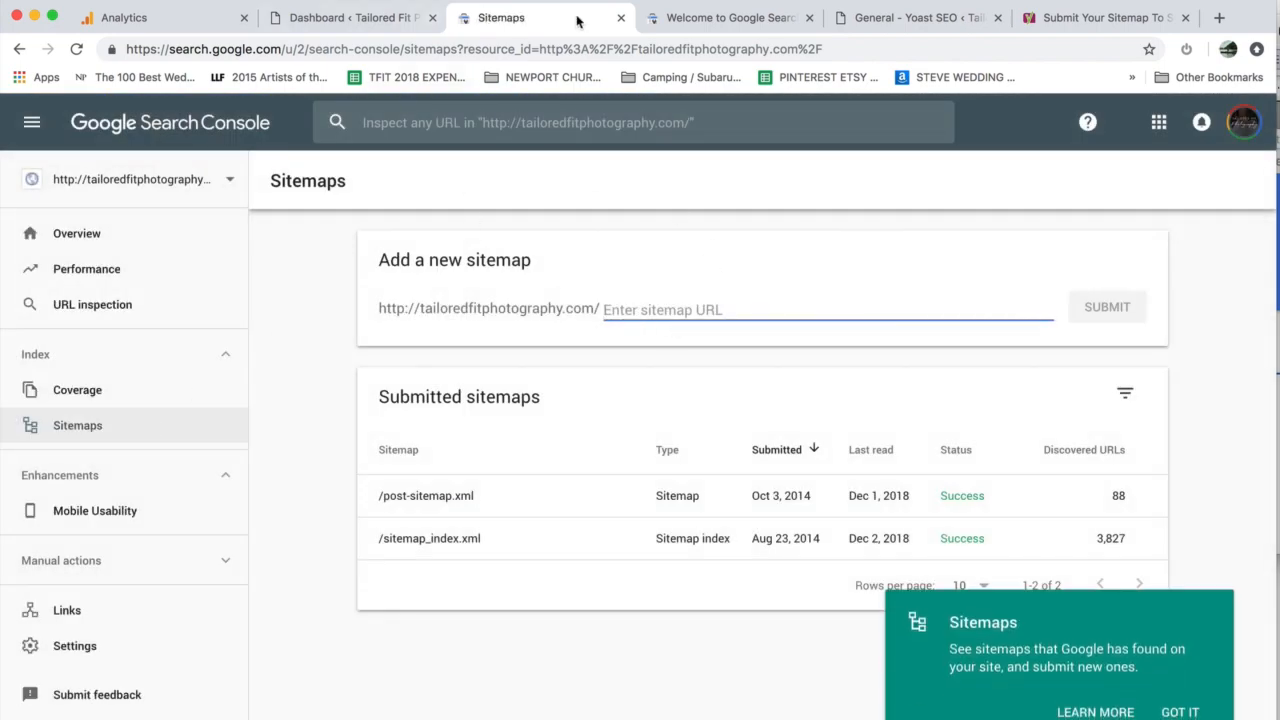
Copy the sitemap file name sitemap_index.xml from Yoast's help article on submitting sitemaps
{"action": "left_click", "coordinate": [885, 20]}
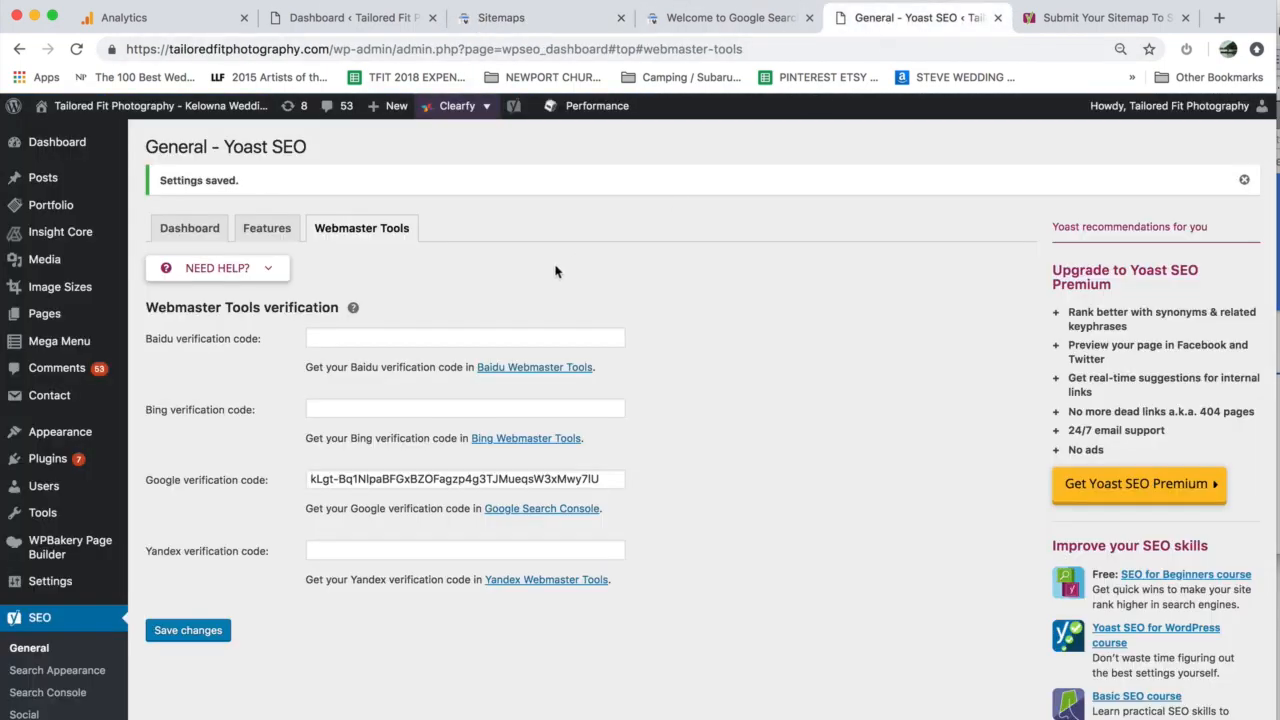
{"action": "left_click", "coordinate": [1068, 12]}
{"action": "scroll", "coordinate": [603, 358], "scroll_direction": "down", "scroll_amount": 5}
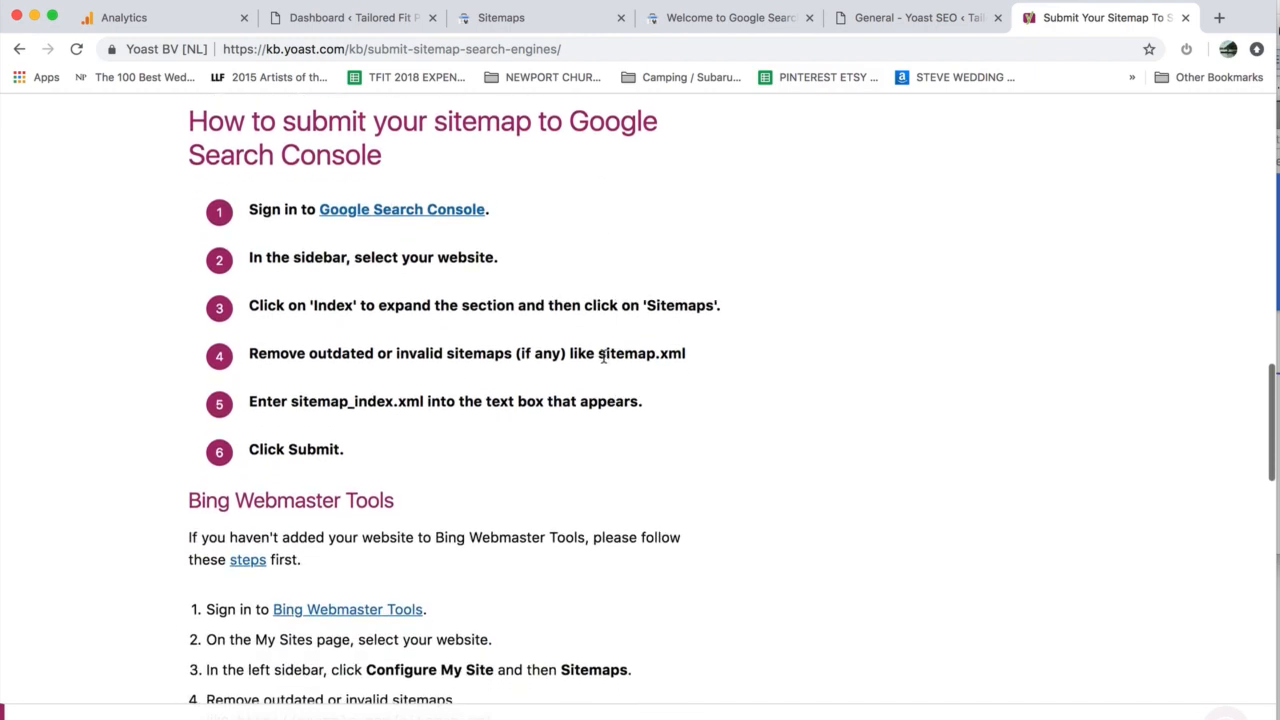
{"action": "scroll", "coordinate": [646, 363], "scroll_direction": "up", "scroll_amount": 5}
{"action": "double_click", "coordinate": [346, 318]}
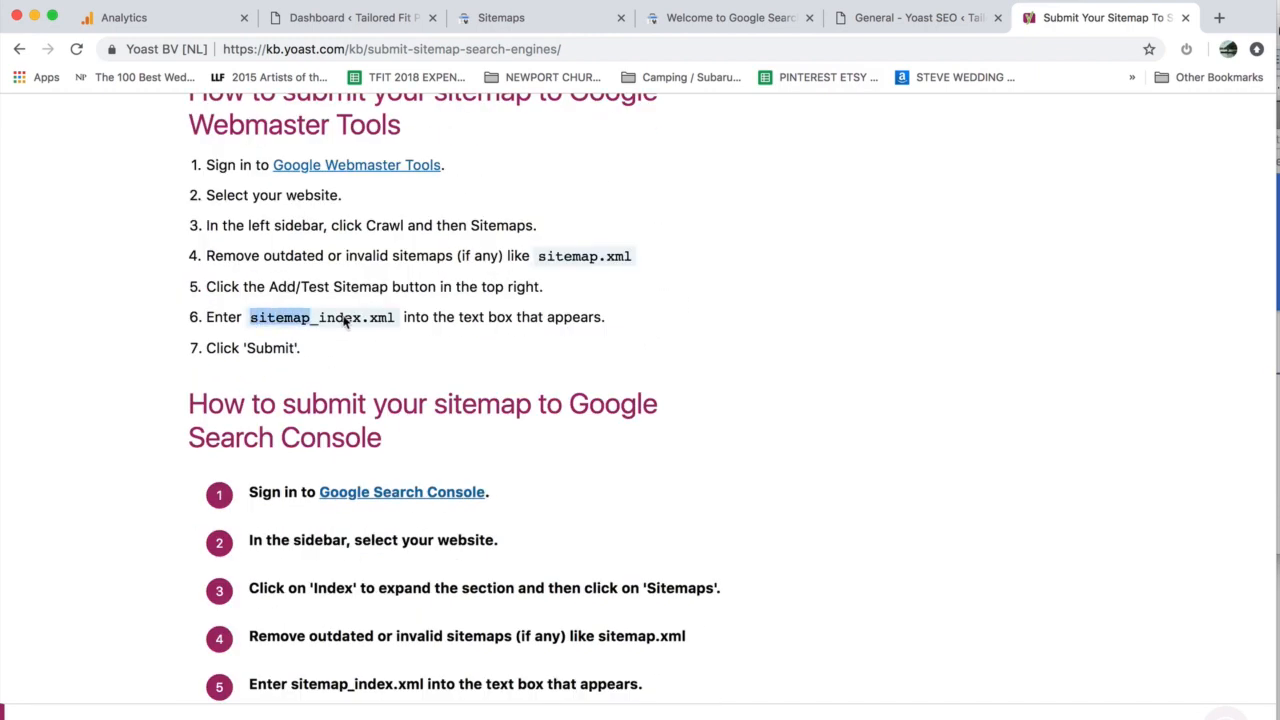
{"action": "left_click_drag", "start_coordinate": [346, 318], "coordinate": [401, 317]}
{"action": "key", "text": "super+c"}
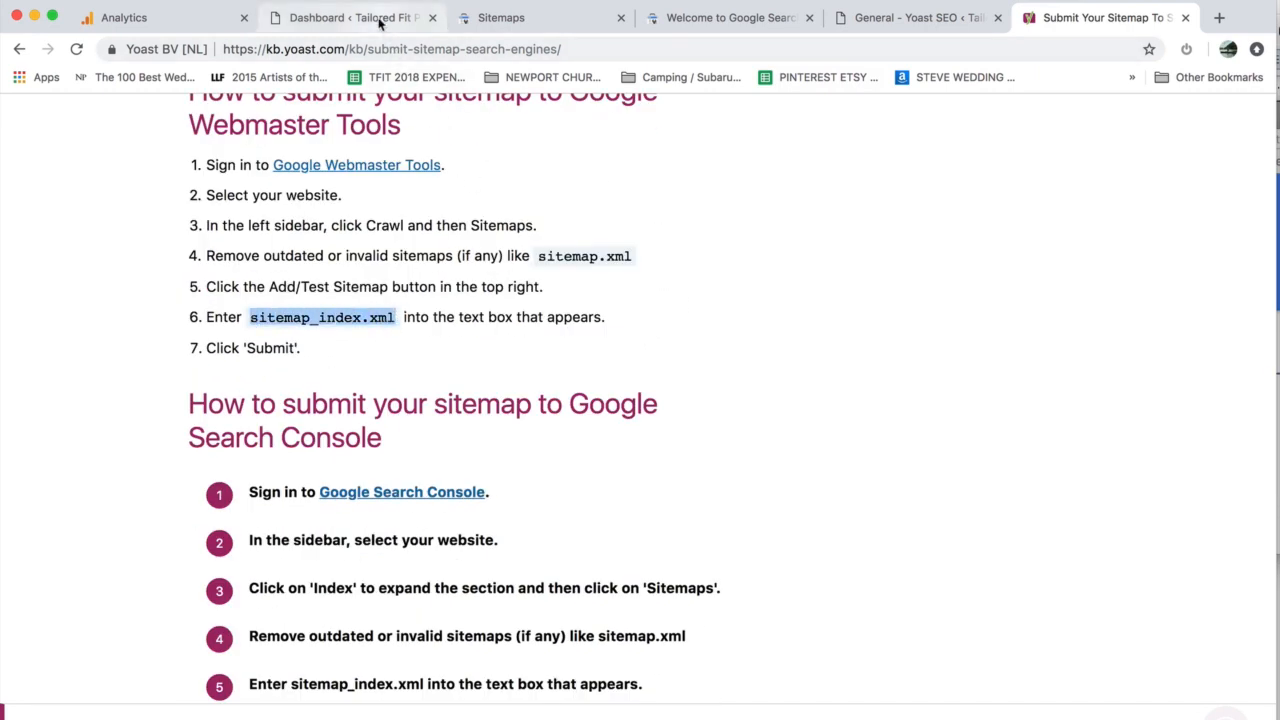
Submit sitemap_index.xml as a new sitemap for the property in Google Search Console and close the confirmation
{"action": "left_click", "coordinate": [915, 17]}
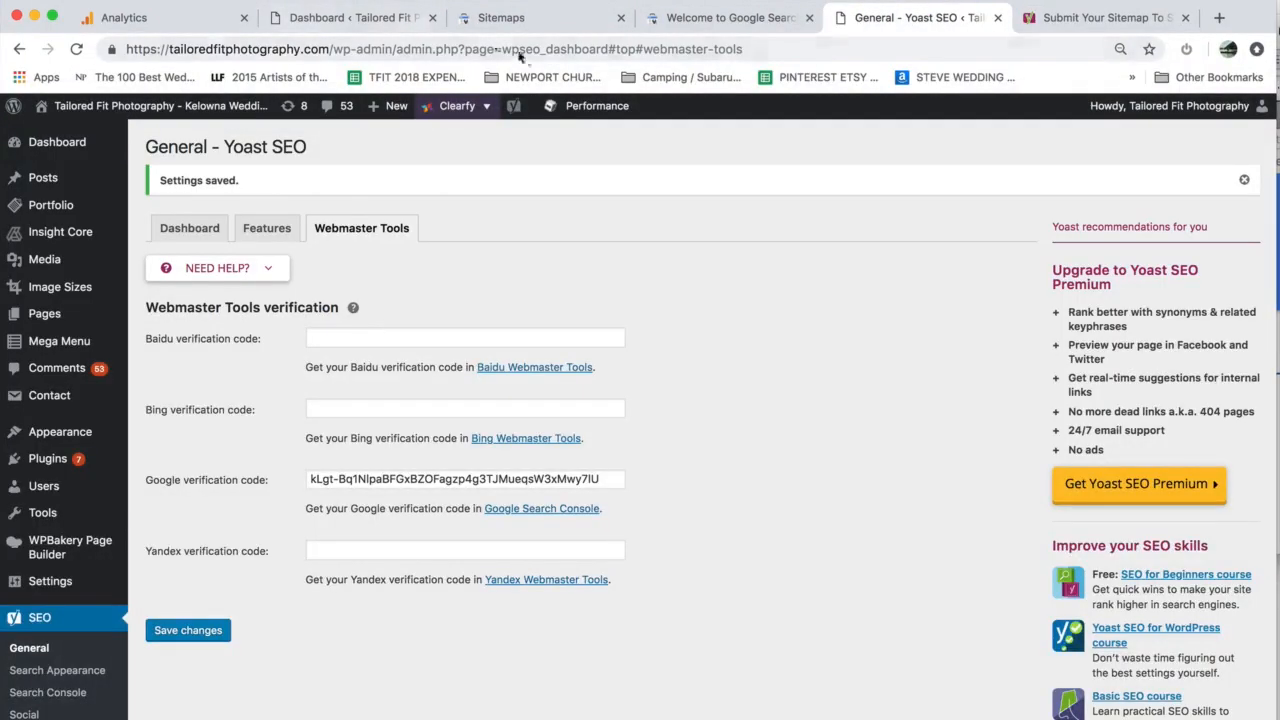
{"action": "left_click", "coordinate": [500, 17]}
{"action": "key", "text": "super+v"}
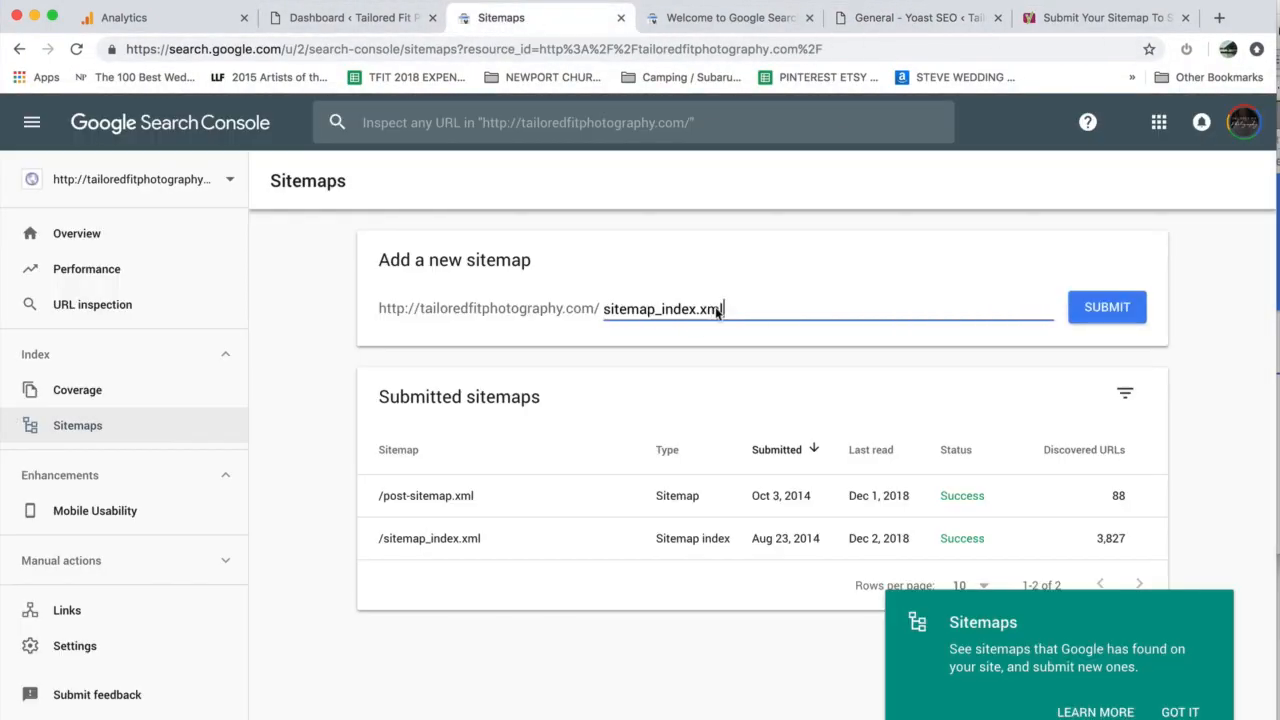
{"action": "left_click", "coordinate": [1118, 312]}
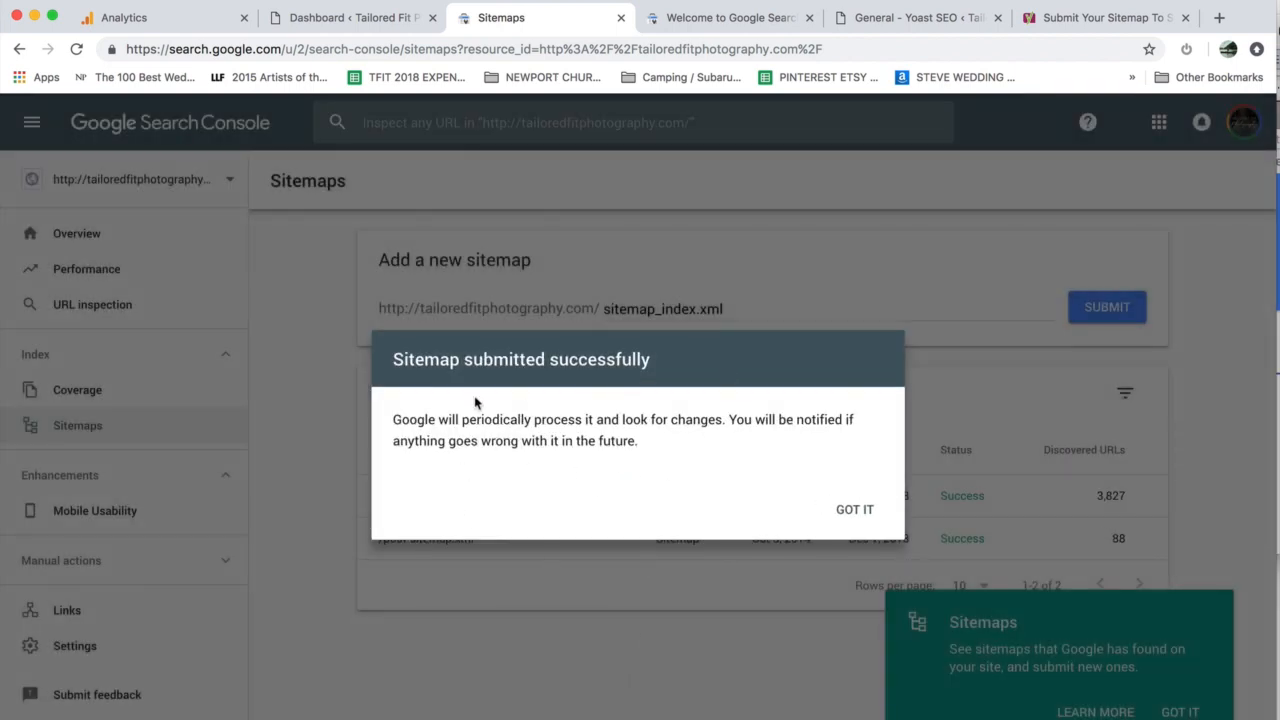
{"action": "left_click", "coordinate": [866, 512]}
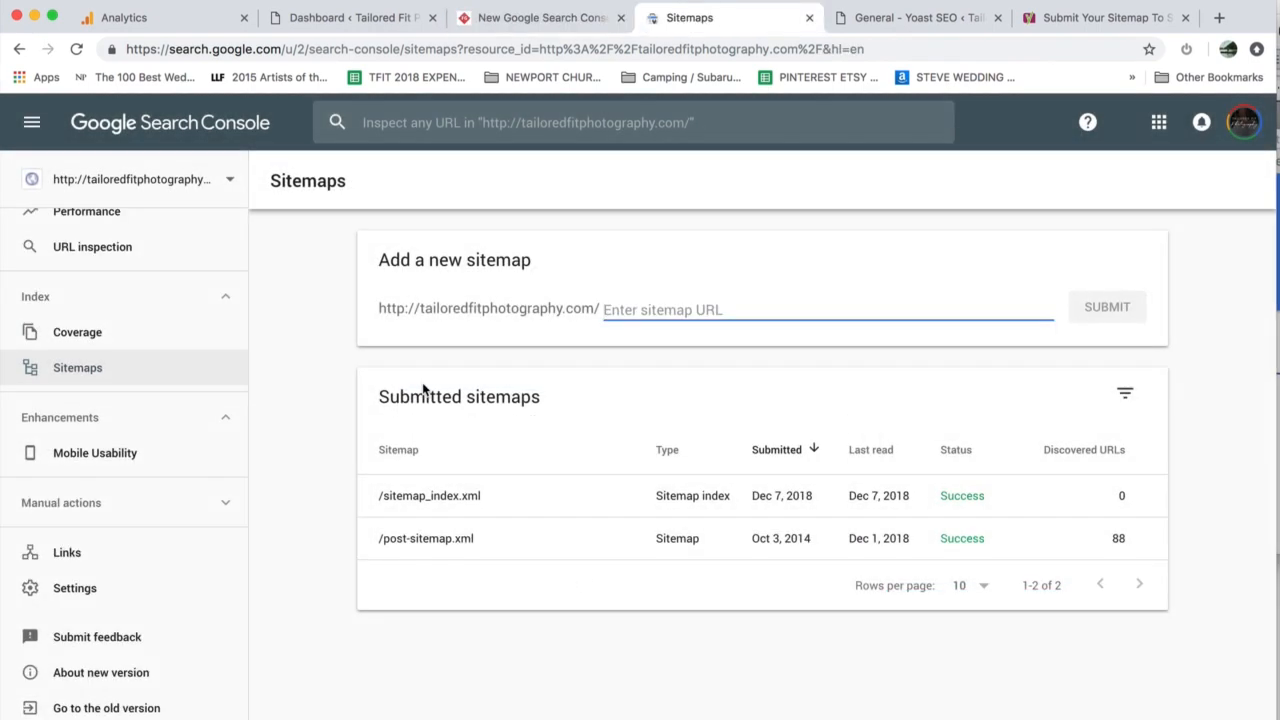
Review the Yoast help article's instructions for submitting a sitemap to Google Webmaster Tools and Google Search Console
{"action": "left_click", "coordinate": [630, 312]}
{"action": "left_click", "coordinate": [878, 20]}
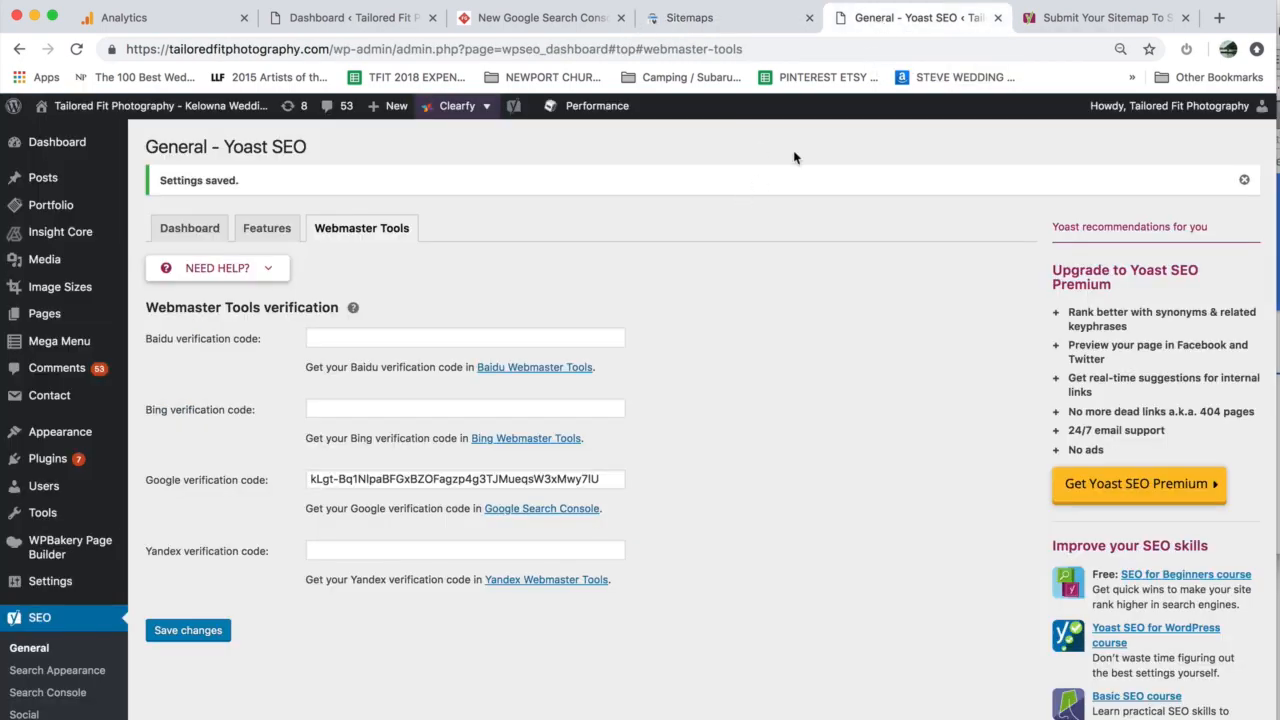
{"action": "left_click", "coordinate": [1058, 17]}
{"action": "scroll", "coordinate": [634, 390], "scroll_direction": "up", "scroll_amount": 3}
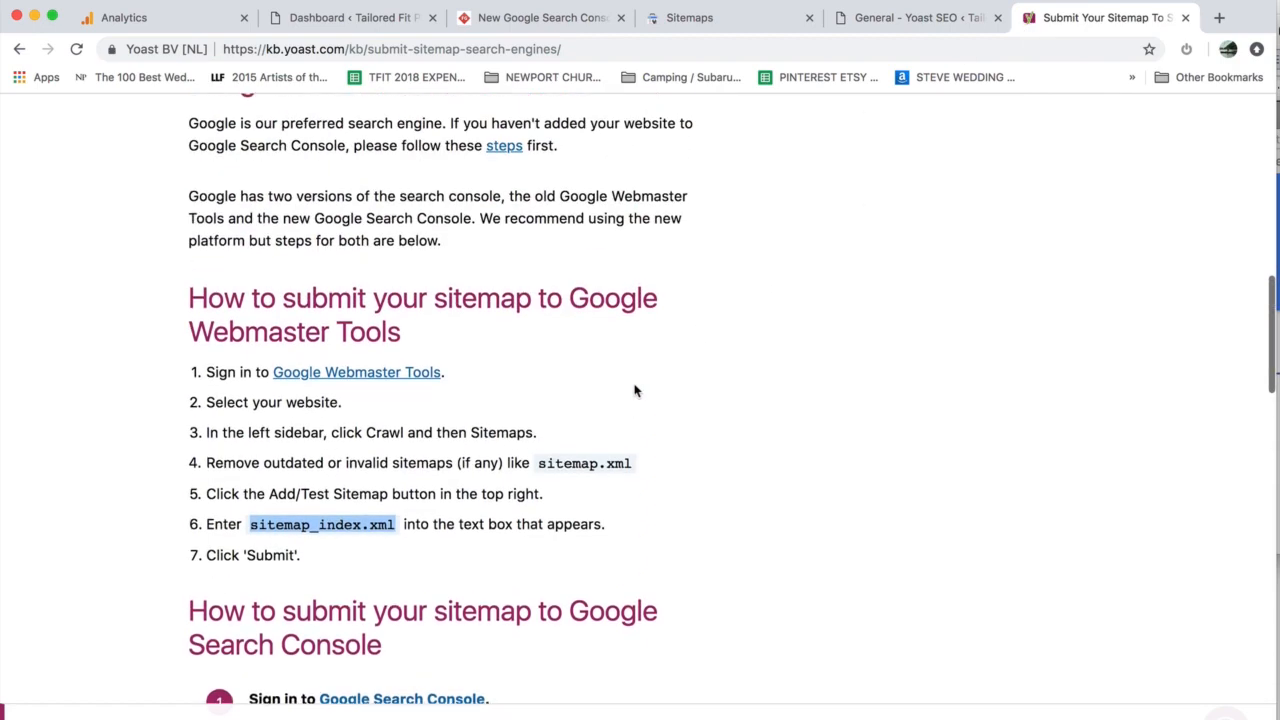
{"action": "scroll", "coordinate": [634, 390], "scroll_direction": "up", "scroll_amount": 5}
{"action": "scroll", "coordinate": [634, 390], "scroll_direction": "down", "scroll_amount": 5}
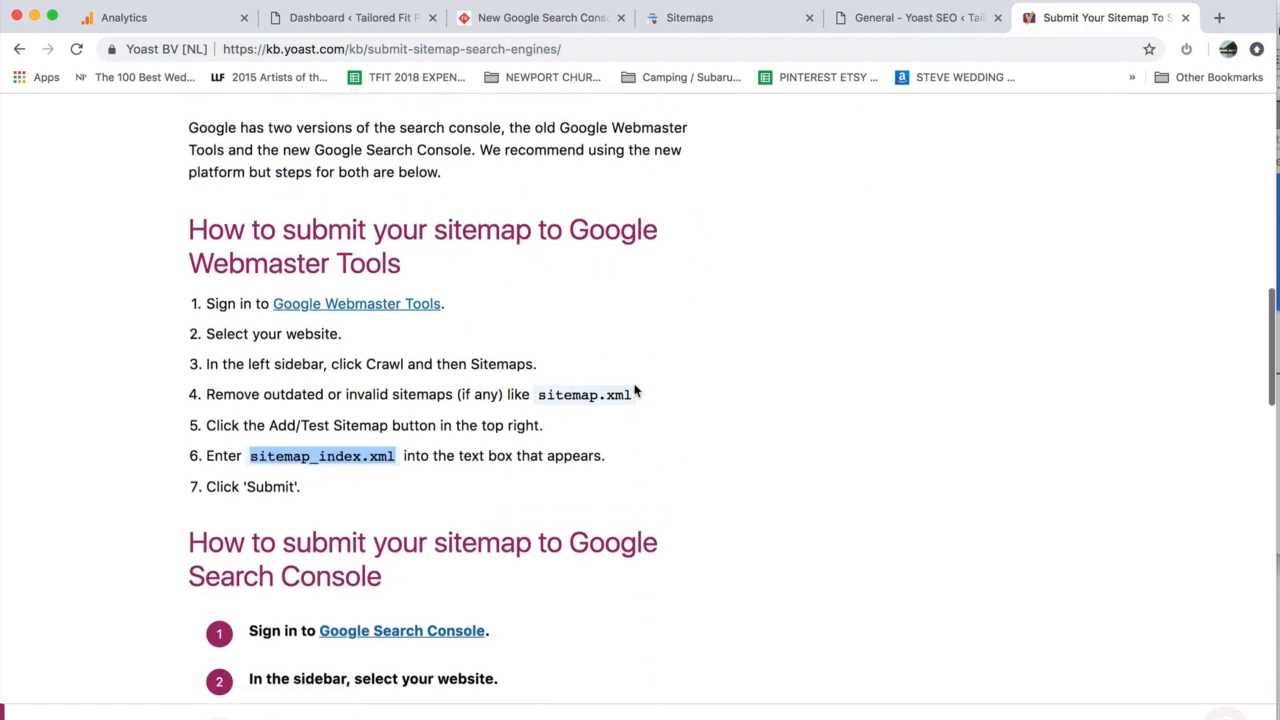
{"action": "scroll", "coordinate": [634, 391], "scroll_direction": "down", "scroll_amount": 5}
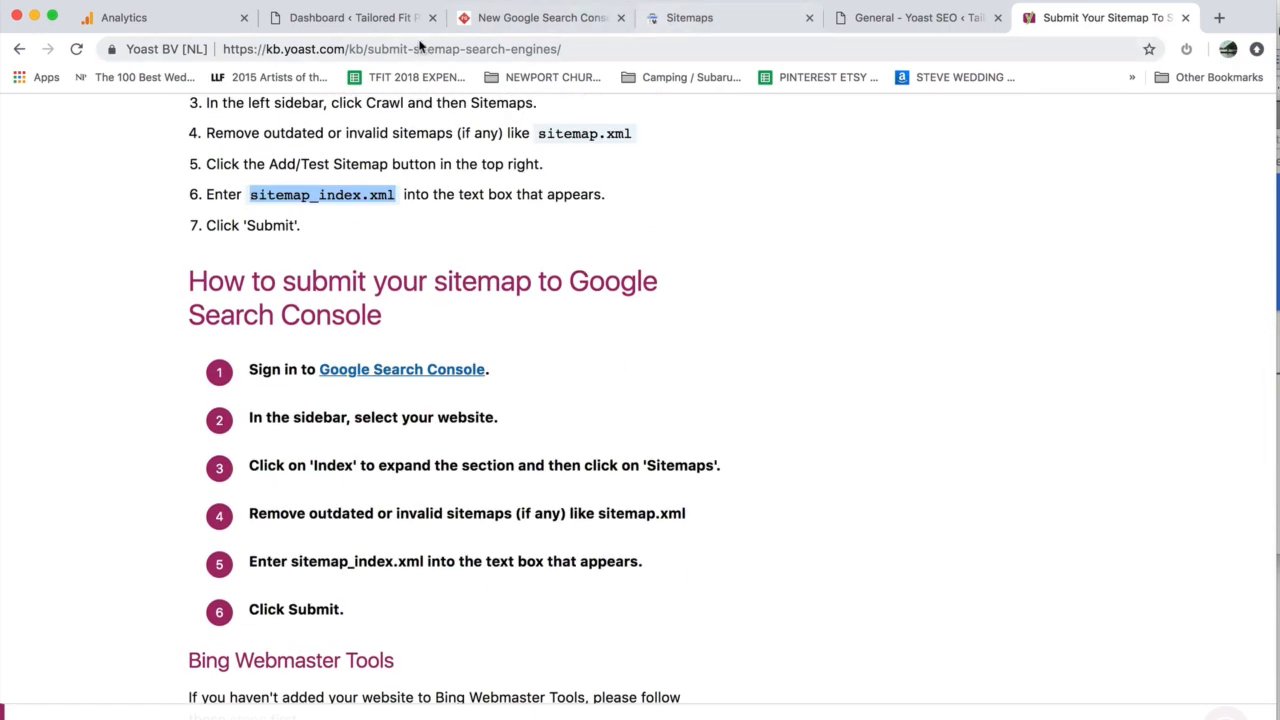
{"action": "scroll", "coordinate": [638, 300], "scroll_direction": "down", "scroll_amount": 2}
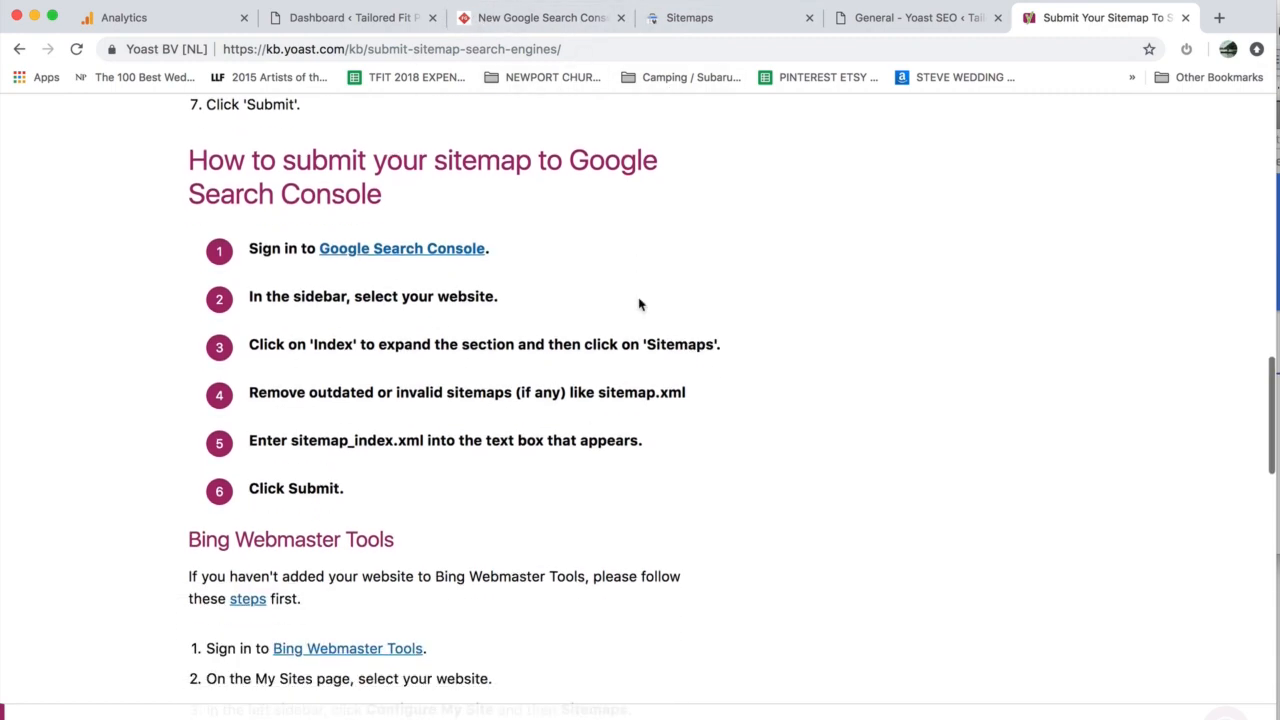
Examine the Yoast article's sitemap submission instructions for Bing, Yandex and other search engines, and switch to the Analytics + Getting Indexed slide in Photoshop
{"action": "scroll", "coordinate": [640, 302], "scroll_direction": "down", "scroll_amount": 9}
{"action": "scroll", "coordinate": [640, 302], "scroll_direction": "up", "scroll_amount": 2}
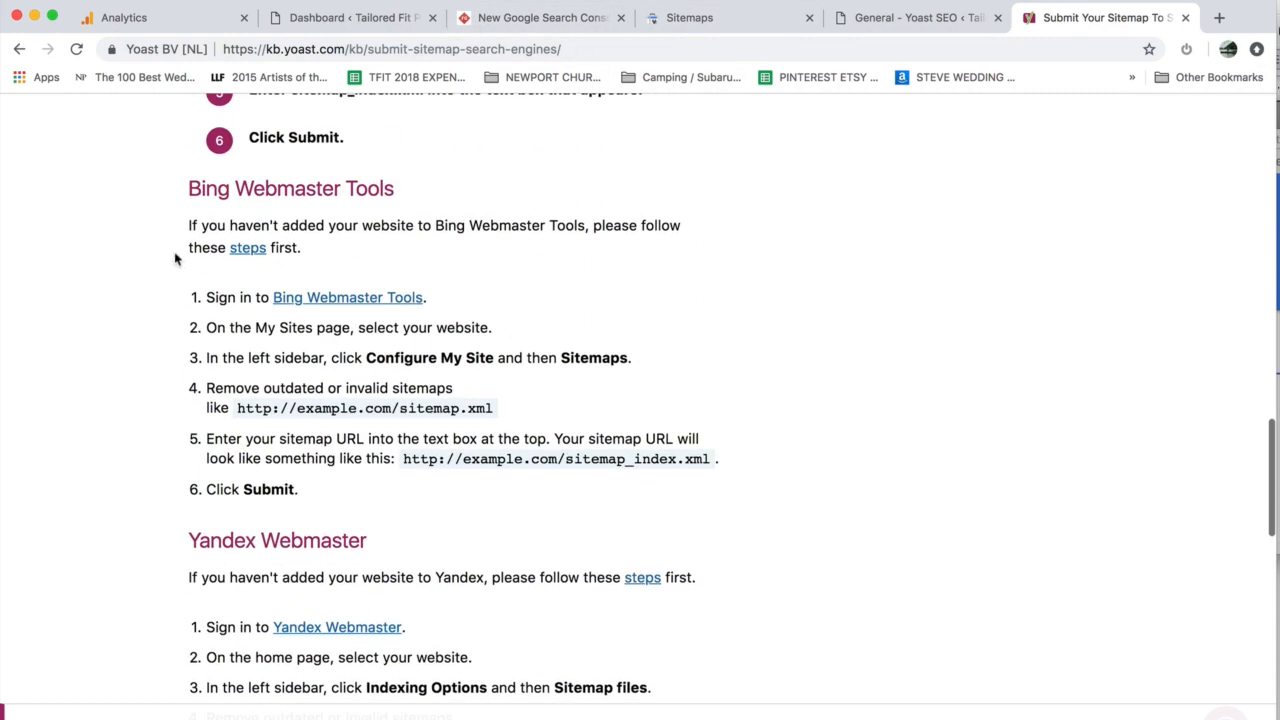
{"action": "right_click", "coordinate": [320, 515]}
{"action": "left_click", "coordinate": [232, 552]}
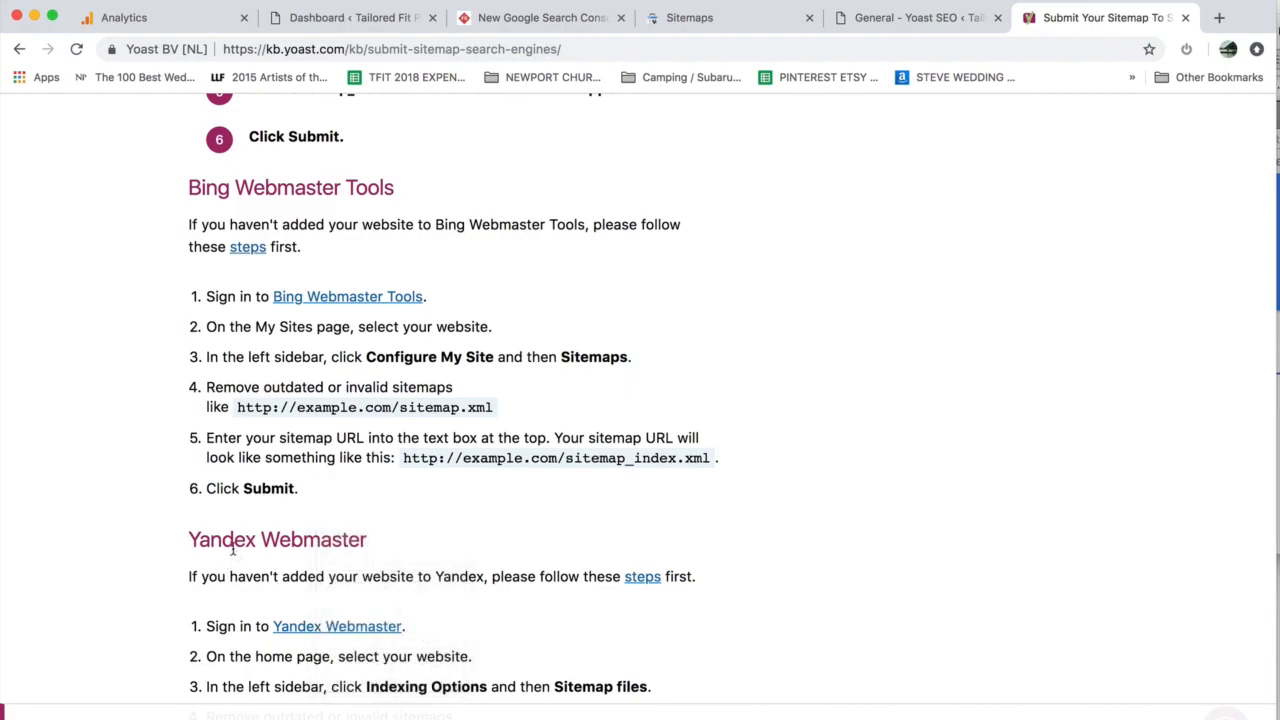
{"action": "scroll", "coordinate": [232, 548], "scroll_direction": "down", "scroll_amount": 5}
{"action": "scroll", "coordinate": [457, 210], "scroll_direction": "down", "scroll_amount": 3}
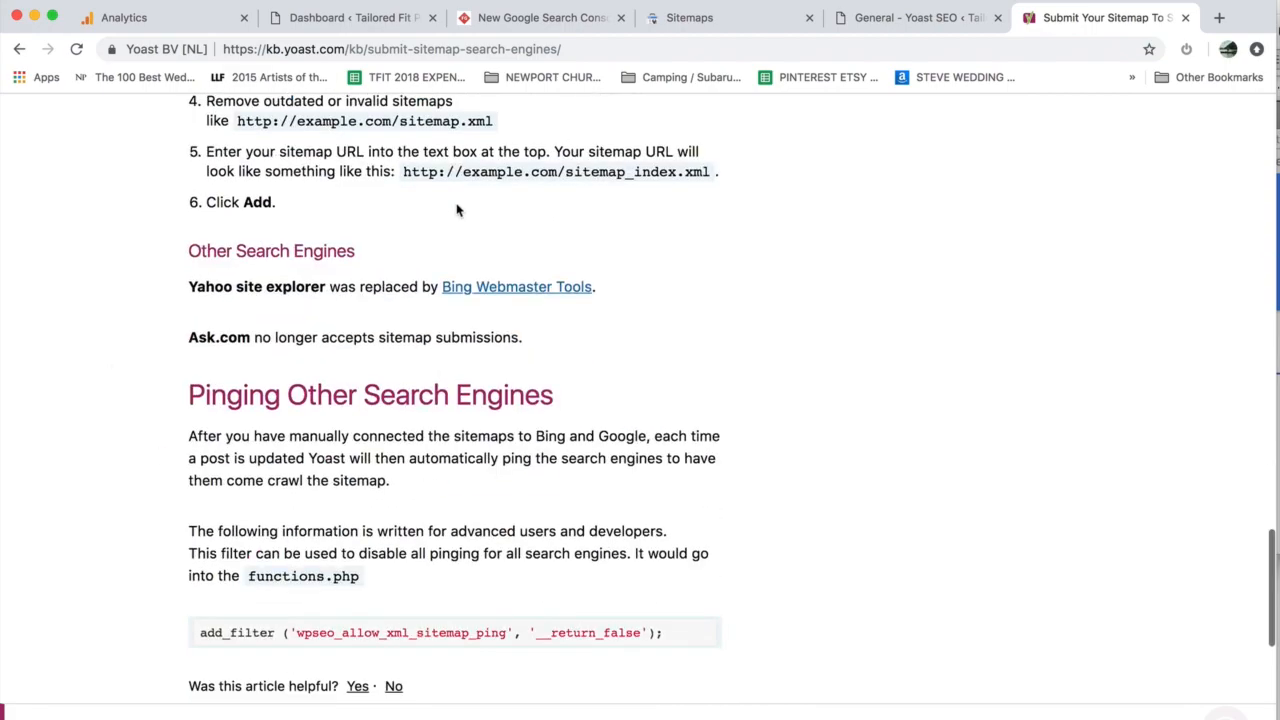
{"action": "scroll", "coordinate": [457, 210], "scroll_direction": "down", "scroll_amount": 3}
{"action": "scroll", "coordinate": [457, 210], "scroll_direction": "up", "scroll_amount": 10}
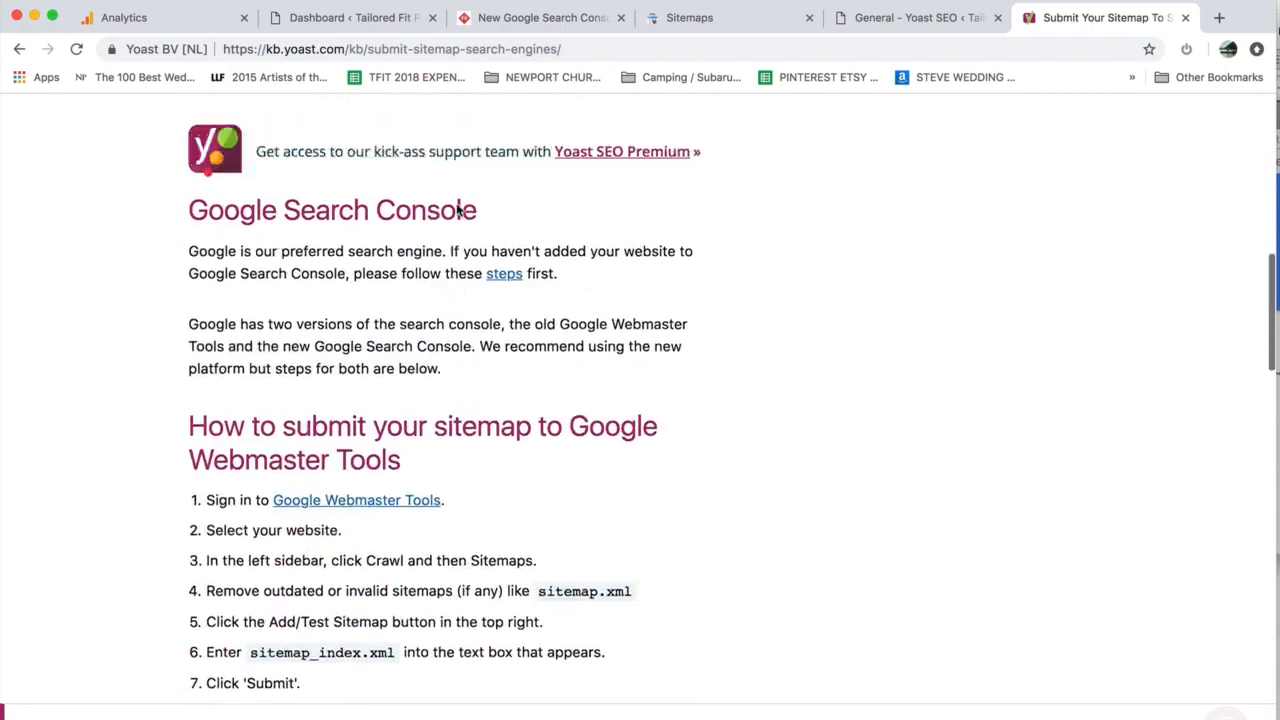
{"action": "scroll", "coordinate": [457, 210], "scroll_direction": "up", "scroll_amount": 10}
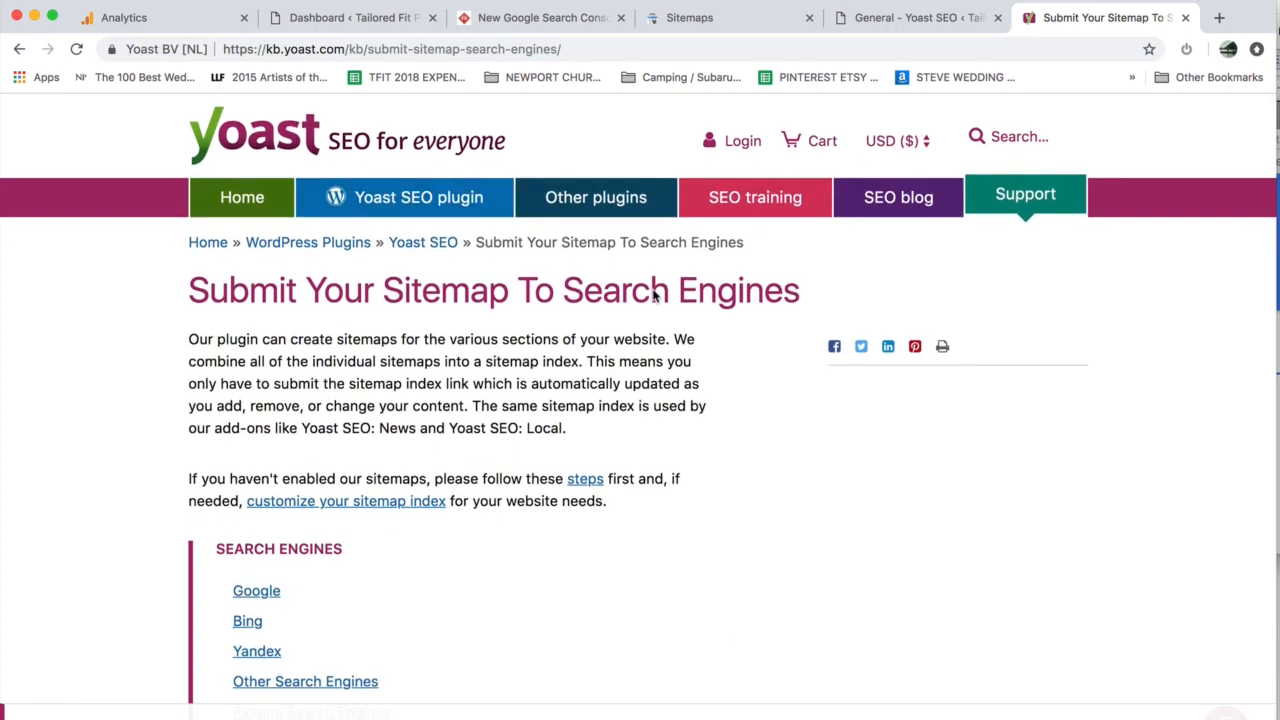
{"action": "scroll", "coordinate": [766, 443], "scroll_direction": "down", "scroll_amount": 10}
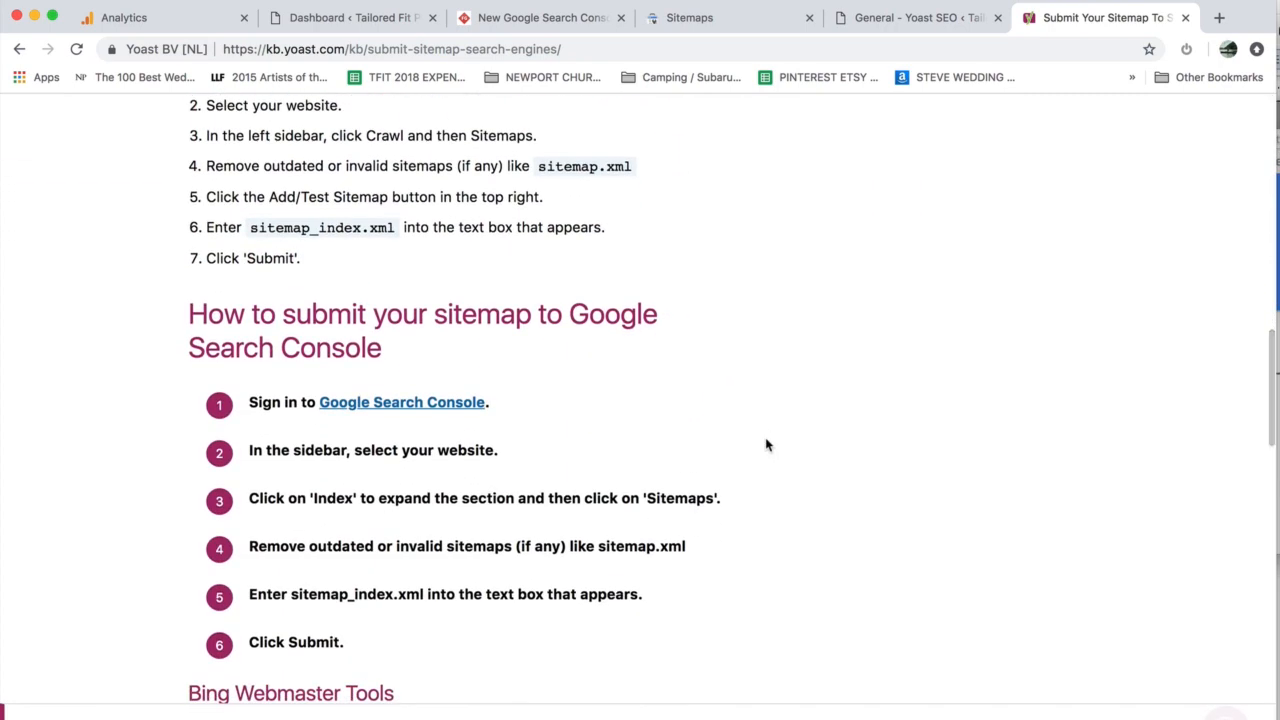
{"action": "scroll", "coordinate": [645, 456], "scroll_direction": "down", "scroll_amount": 3}
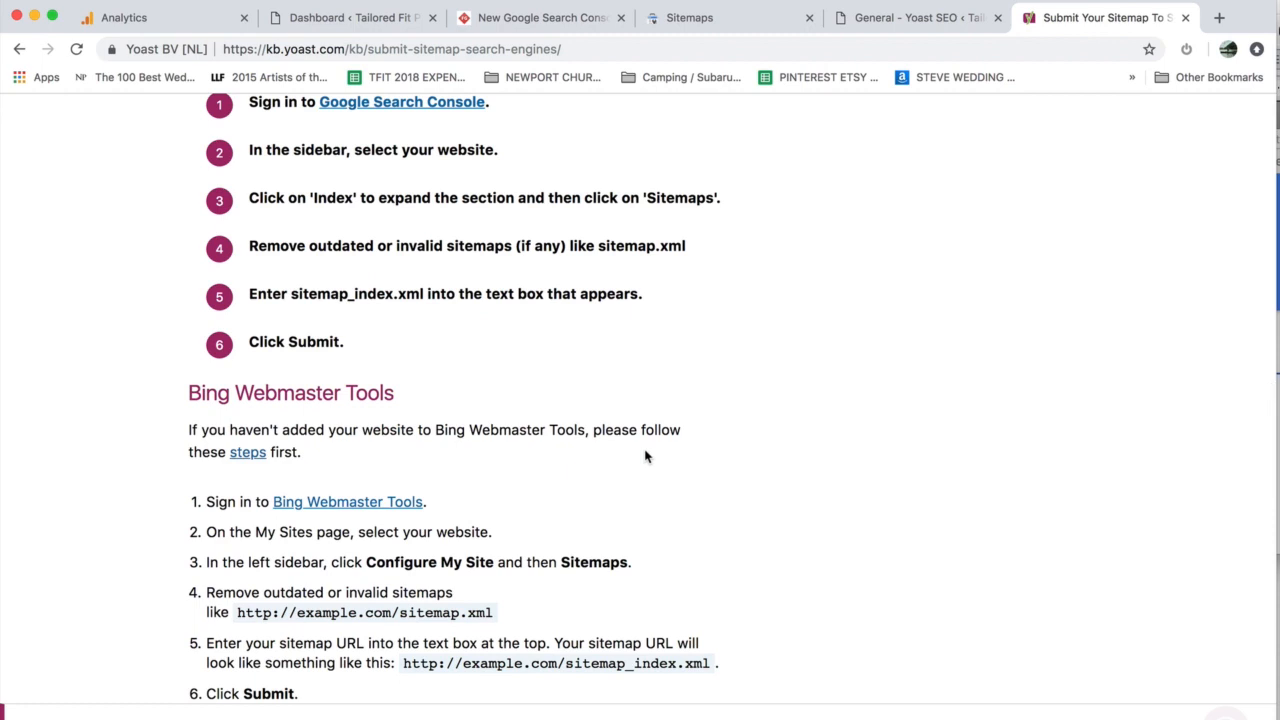
{"action": "key", "text": "ctrl+Left"}
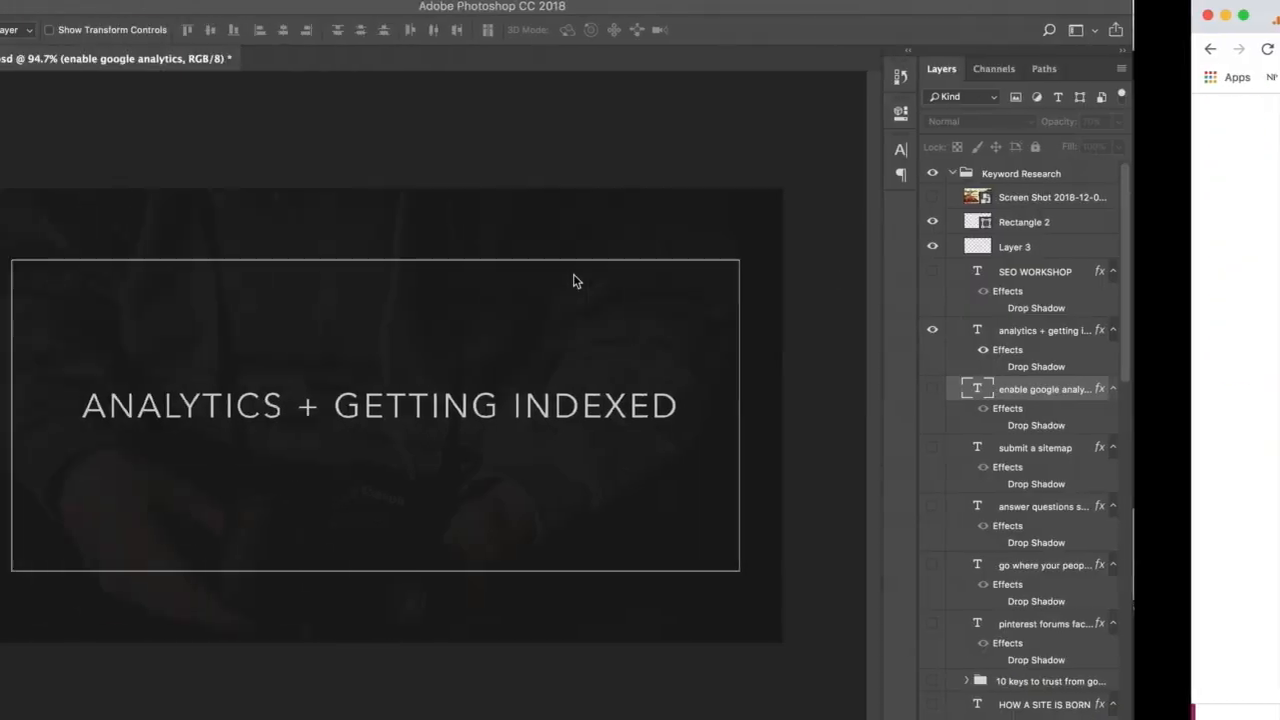